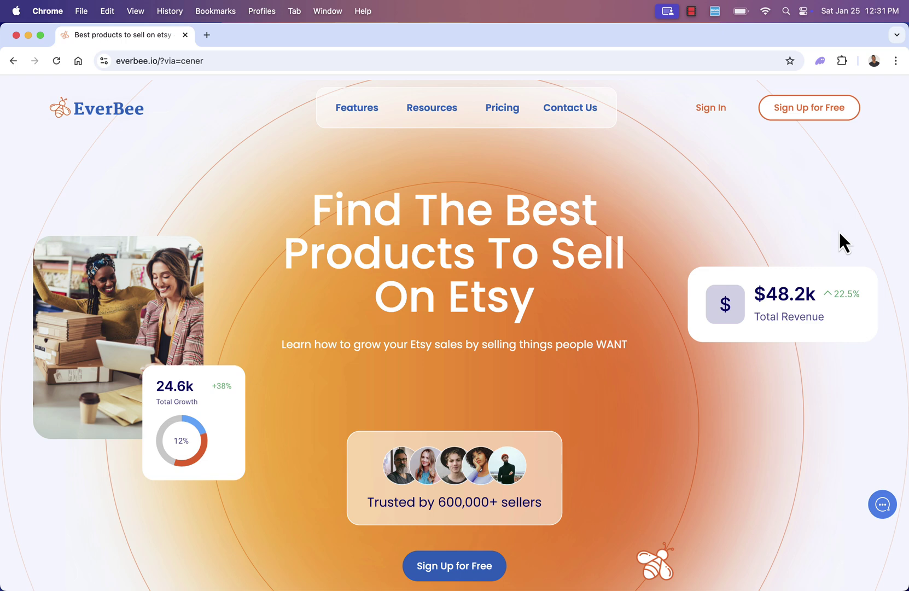
scroll(279, 260, "down", 1)
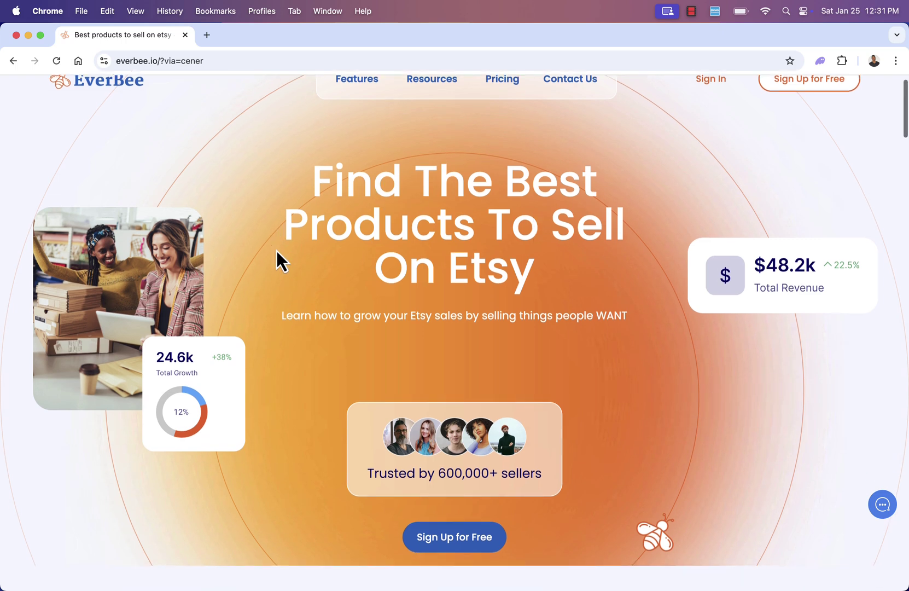
scroll(278, 260, "down", 2)
scroll(279, 260, "down", 3)
scroll(278, 260, "down", 2)
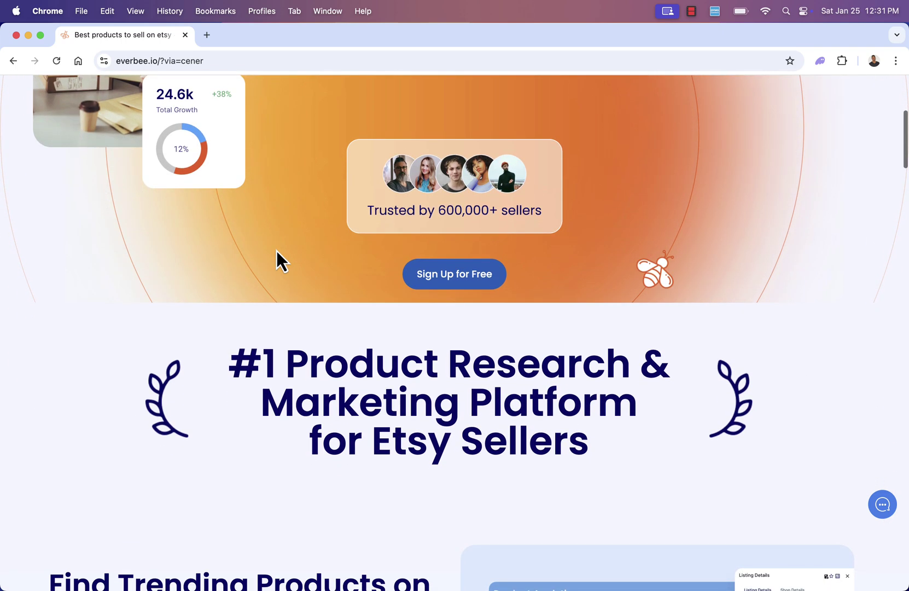
scroll(278, 260, "down", 1)
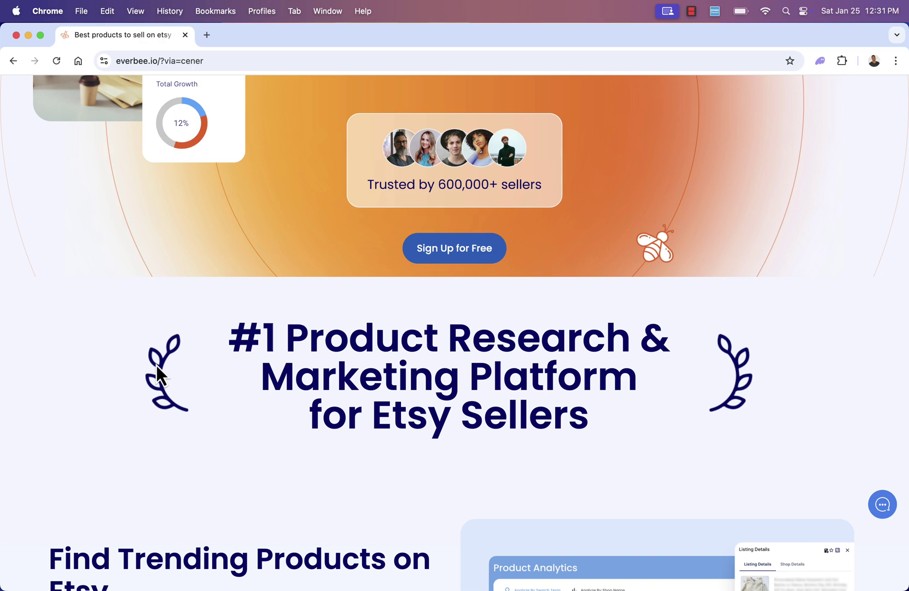
scroll(174, 447, "down", 2)
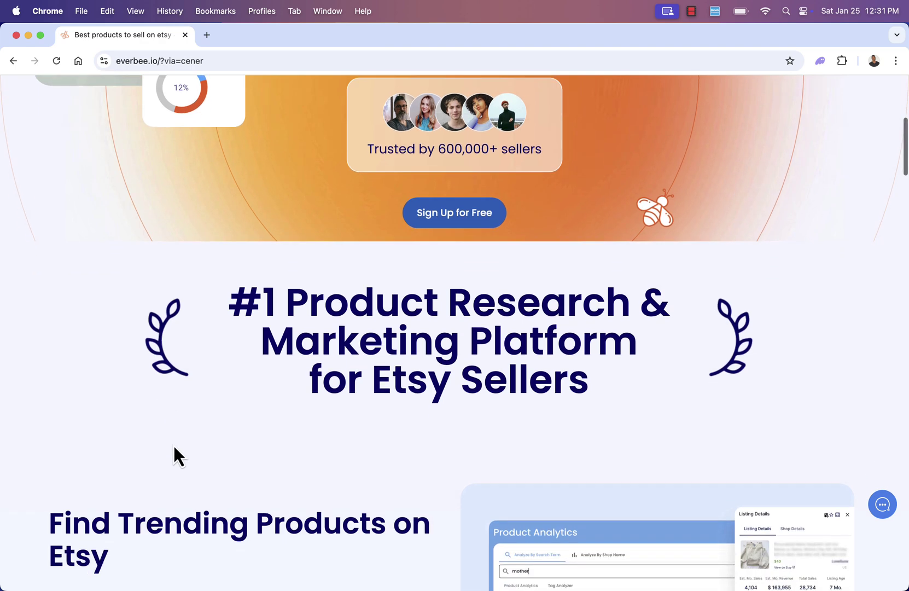
scroll(174, 447, "down", 1)
scroll(174, 447, "down", 3)
scroll(174, 447, "down", 1)
scroll(174, 444, "down", 3)
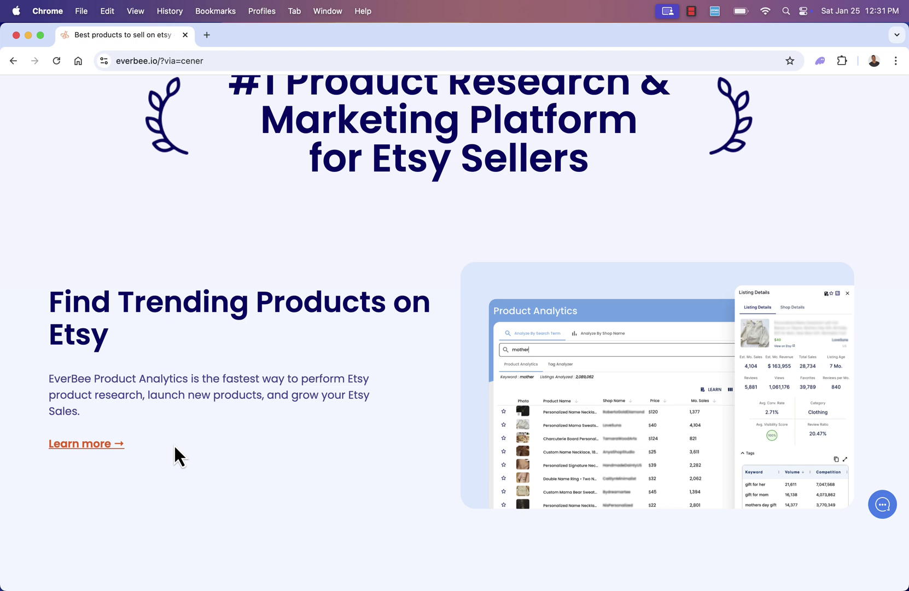
scroll(175, 448, "down", 2)
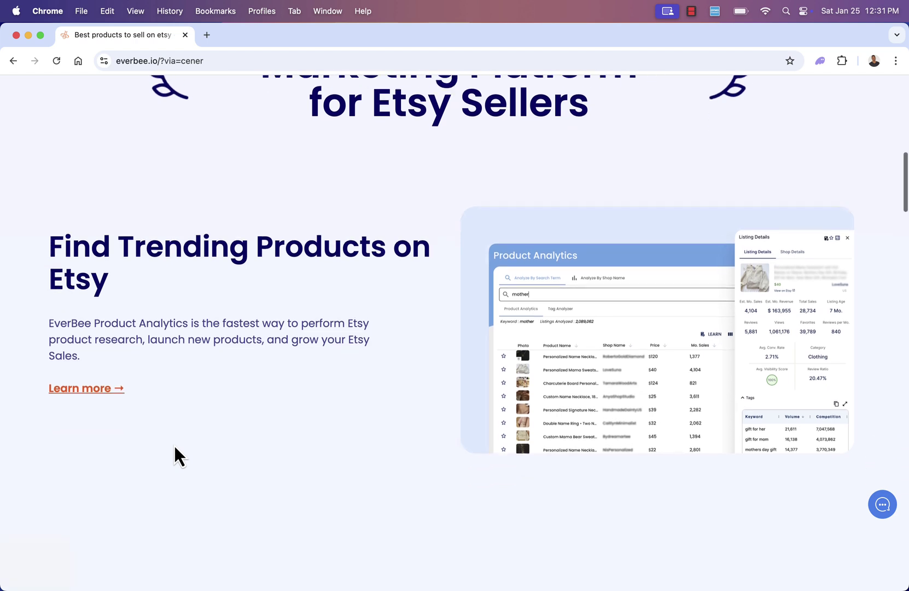
scroll(175, 447, "down", 1)
scroll(175, 447, "down", 2)
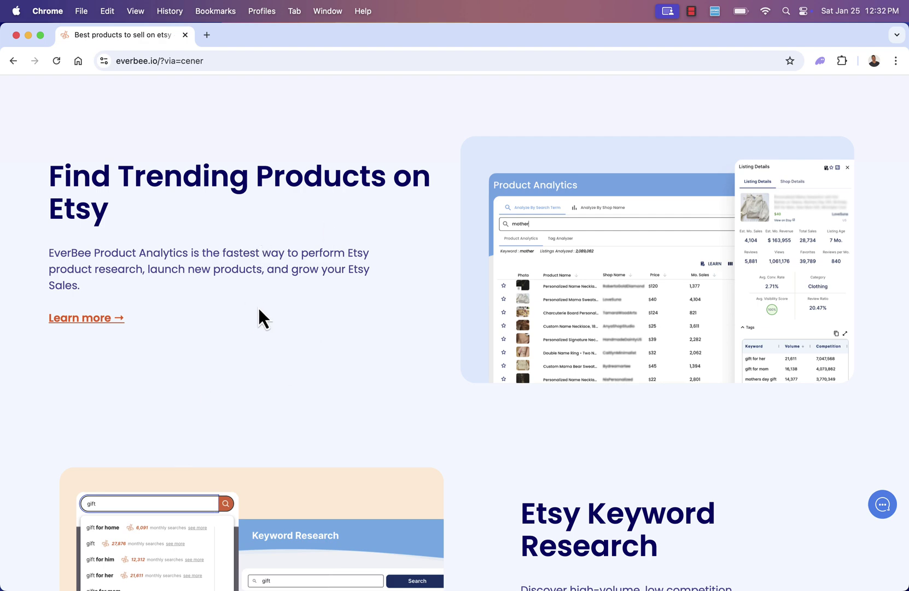
scroll(356, 317, "down", 2)
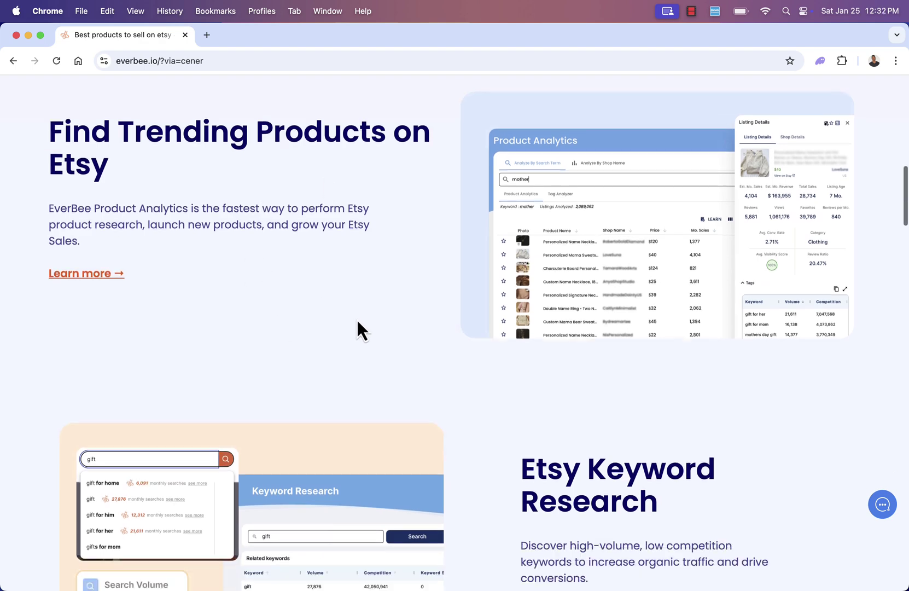
scroll(357, 317, "down", 5)
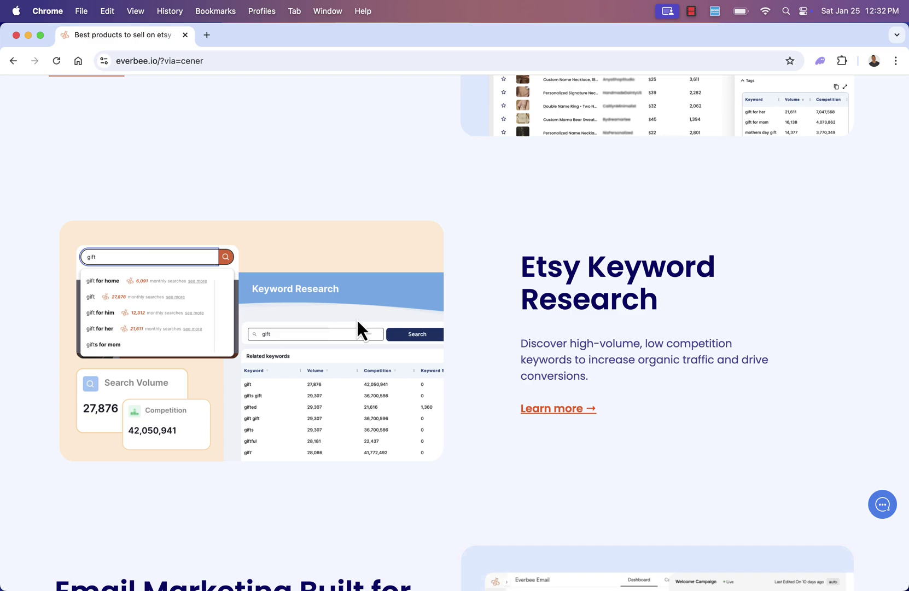
scroll(356, 319, "down", 3)
scroll(356, 318, "down", 1)
scroll(357, 318, "down", 5)
scroll(356, 318, "down", 1)
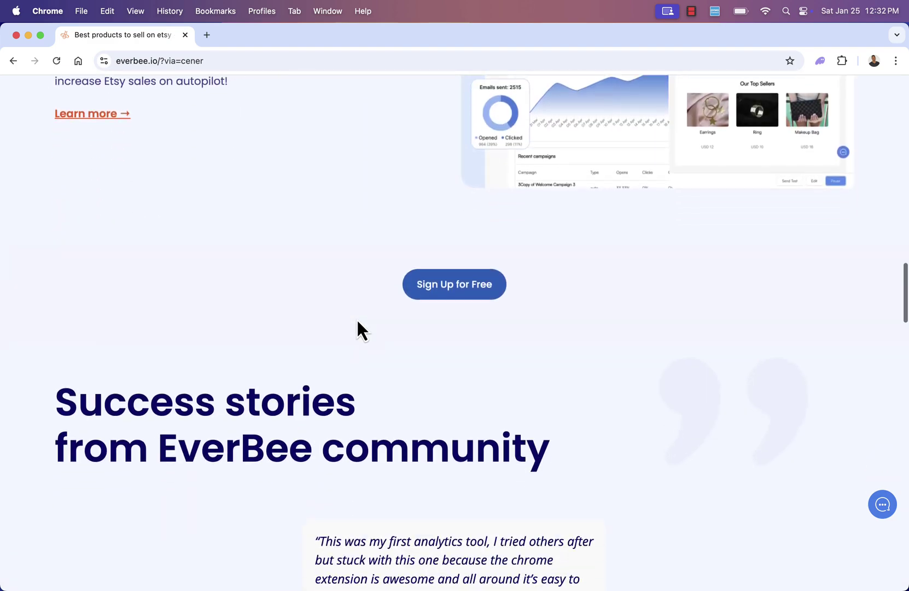
scroll(356, 319, "down", 2)
scroll(357, 318, "down", 5)
scroll(357, 319, "down", 1)
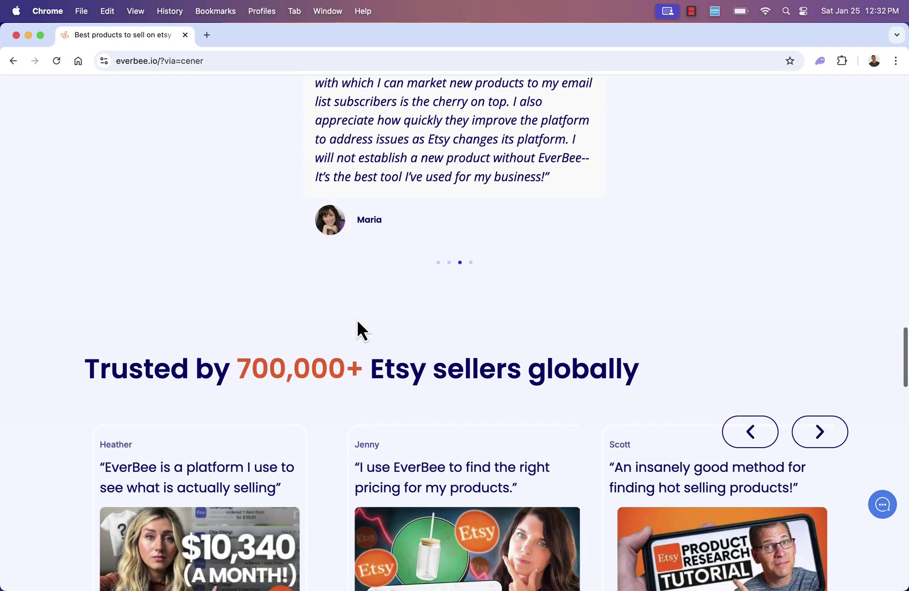
scroll(357, 318, "down", 1)
scroll(357, 319, "down", 1)
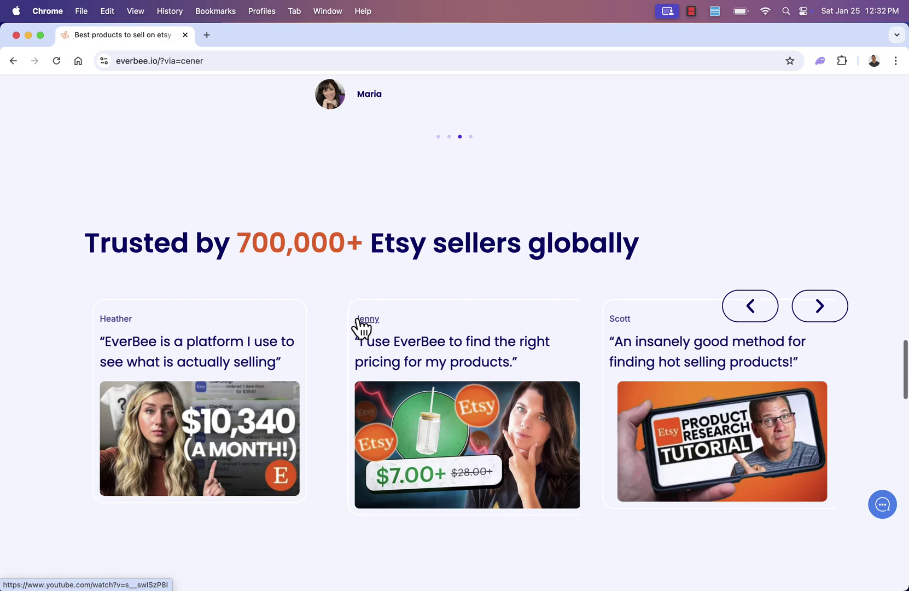
scroll(361, 324, "up", 2)
scroll(360, 324, "up", 4)
scroll(360, 321, "up", 5)
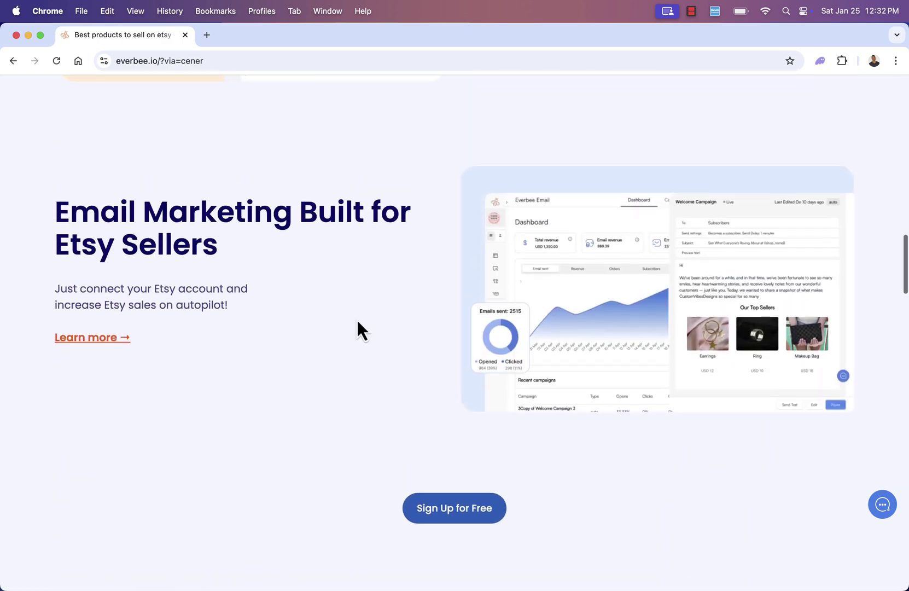
scroll(357, 321, "up", 4)
scroll(357, 321, "up", 4)
scroll(356, 318, "up", 8)
scroll(357, 320, "up", 3)
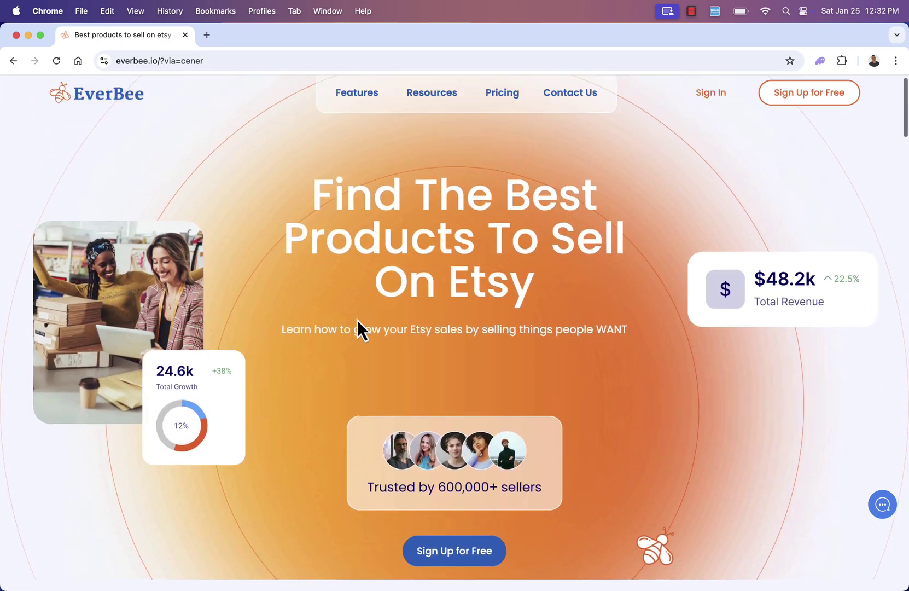
scroll(357, 319, "up", 1)
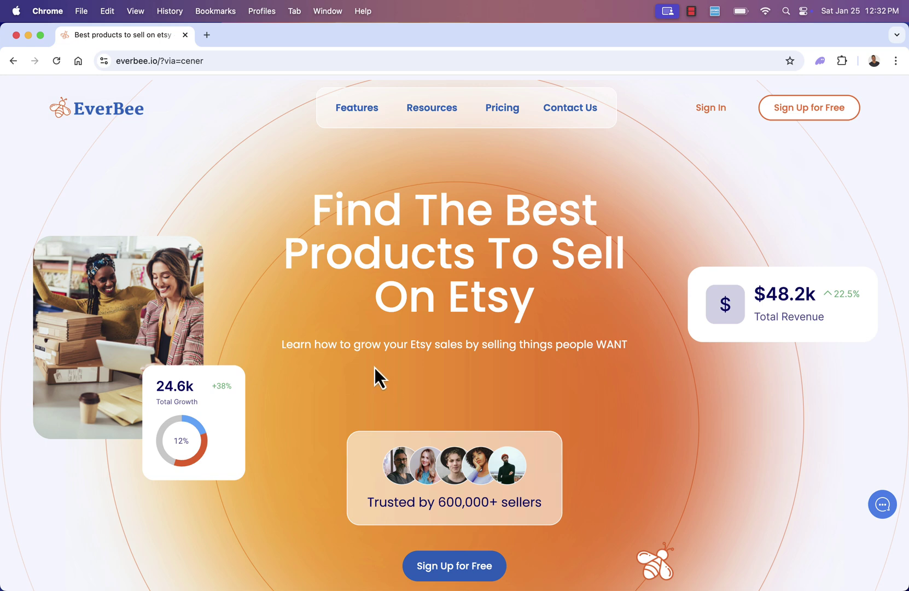
scroll(353, 415, "down", 3)
scroll(352, 415, "down", 1)
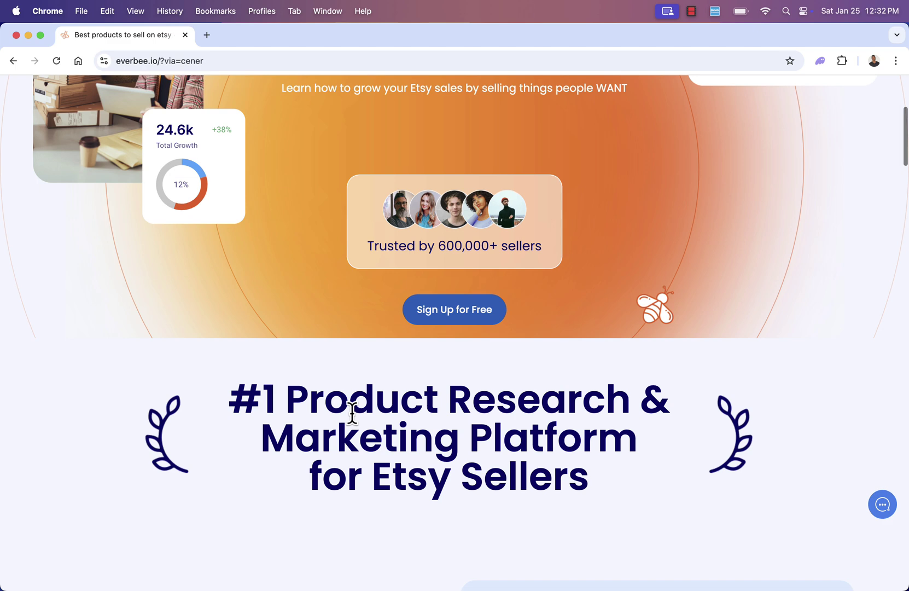
scroll(352, 412, "up", 4)
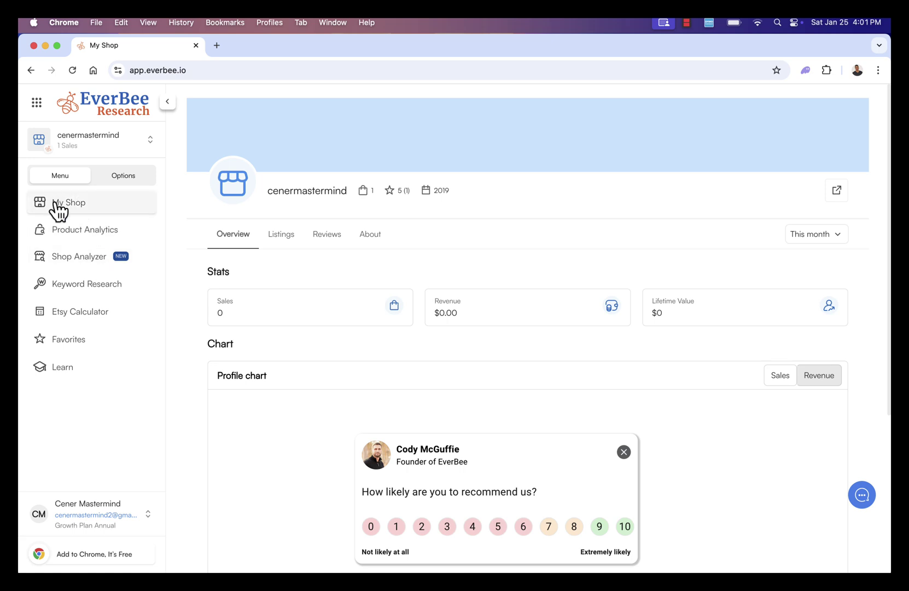
Step: Search Product Analytics for 'hoodies' after dismissing the survey popup, replacing the old search term
left_click(92, 243)
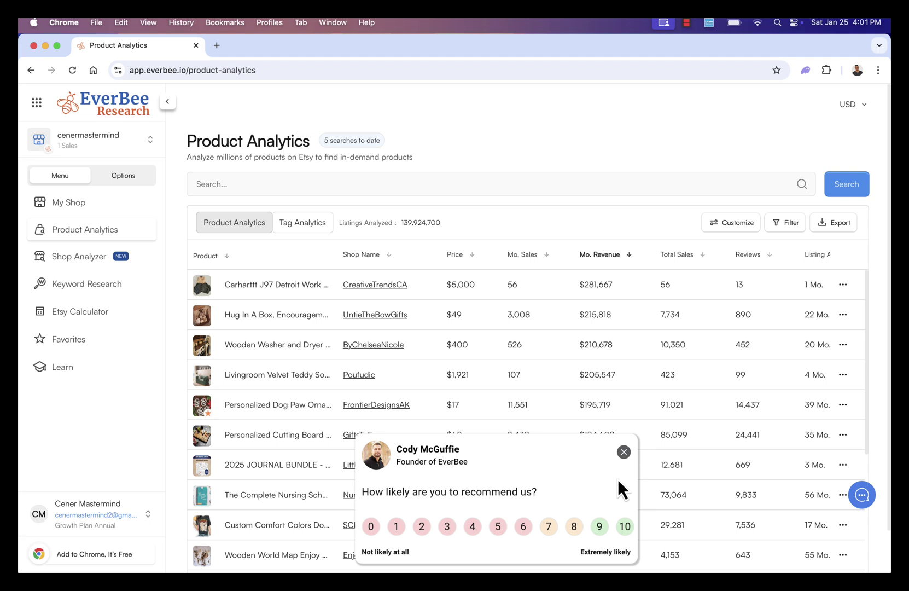
left_click(624, 451)
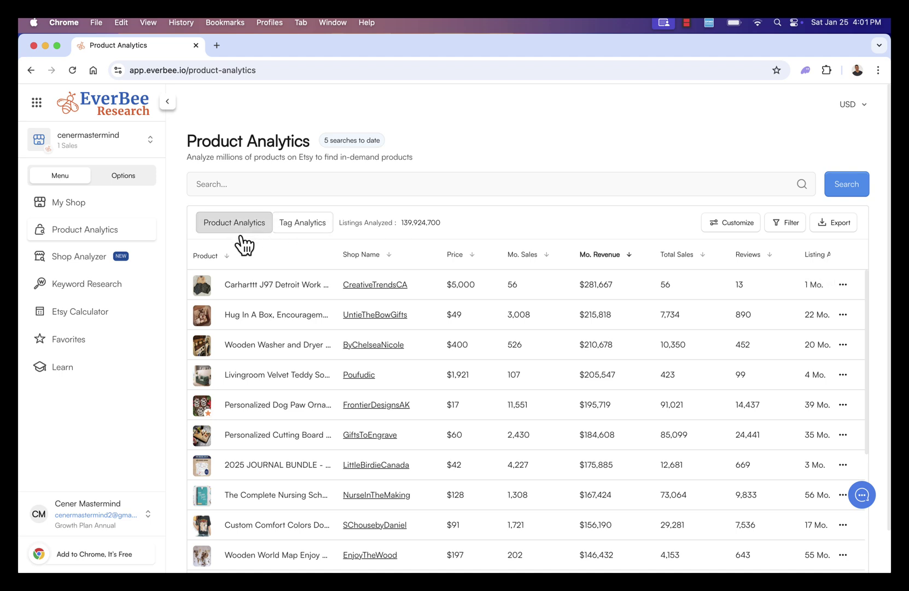
left_click(258, 184)
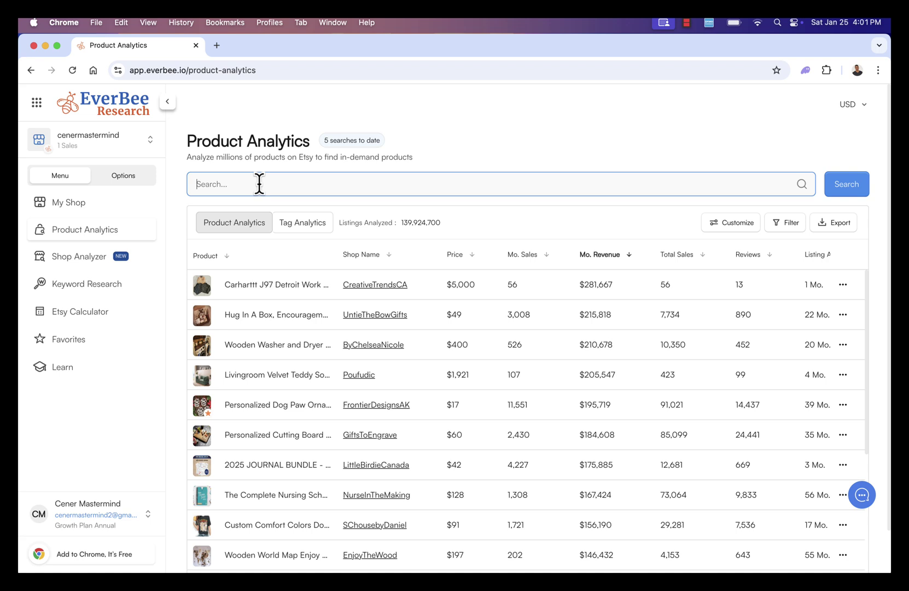
type("catsdo")
key("super+a")
key("BackSpace")
type("s")
key("Return")
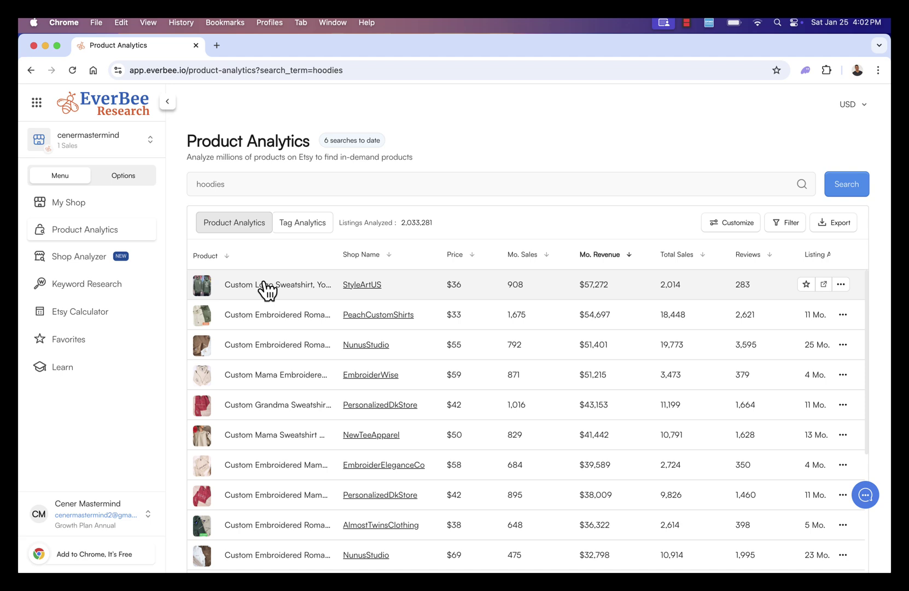
mouse_move(370, 374)
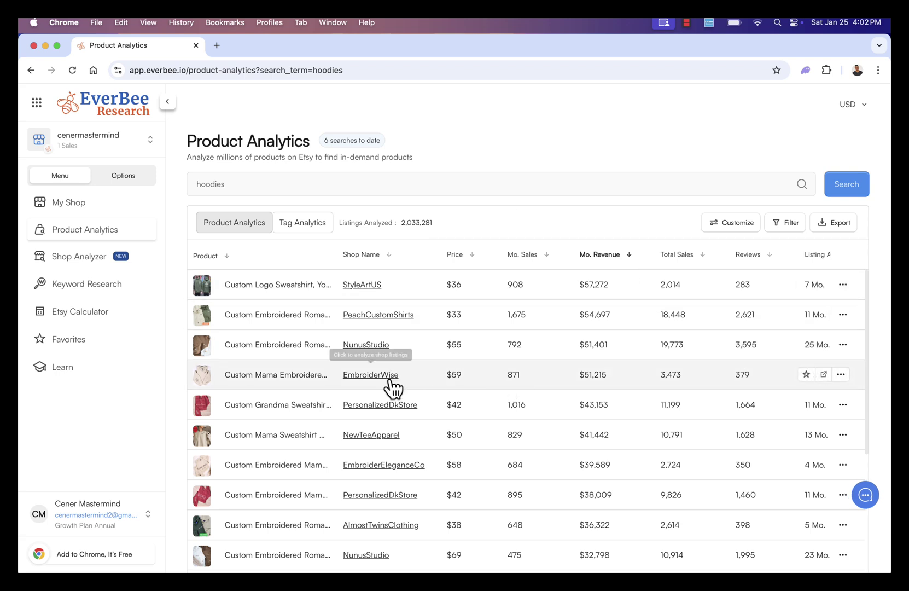
left_click(274, 405)
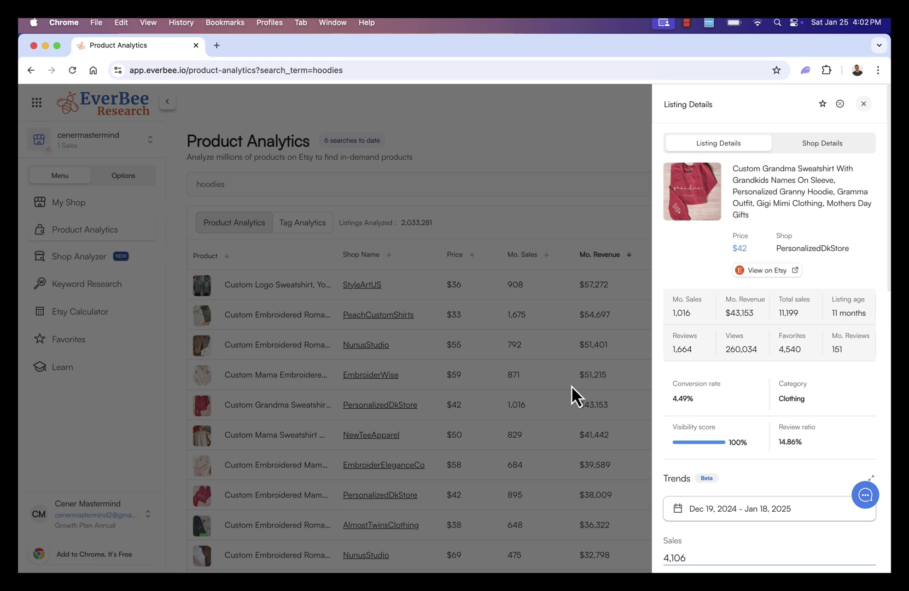
left_click_drag(723, 351, 751, 348)
left_click(752, 349)
scroll(789, 347, "down", 1)
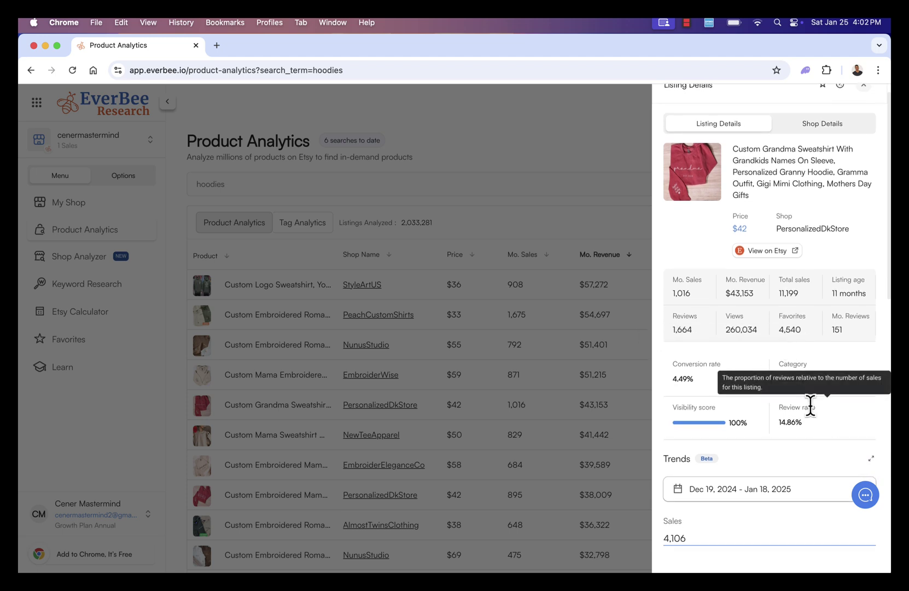
scroll(809, 407, "up", 1)
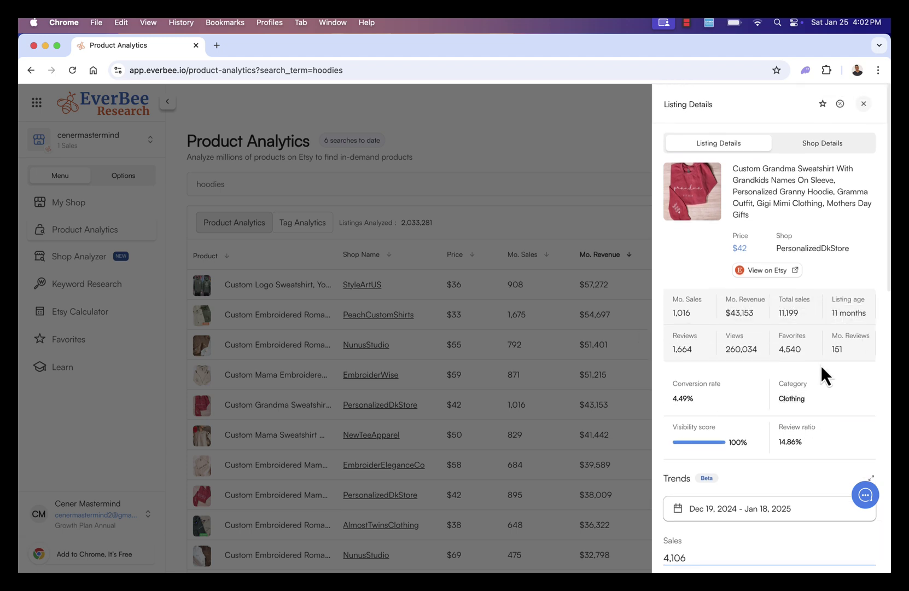
scroll(821, 365, "down", 2)
scroll(820, 365, "down", 5)
scroll(820, 365, "down", 3)
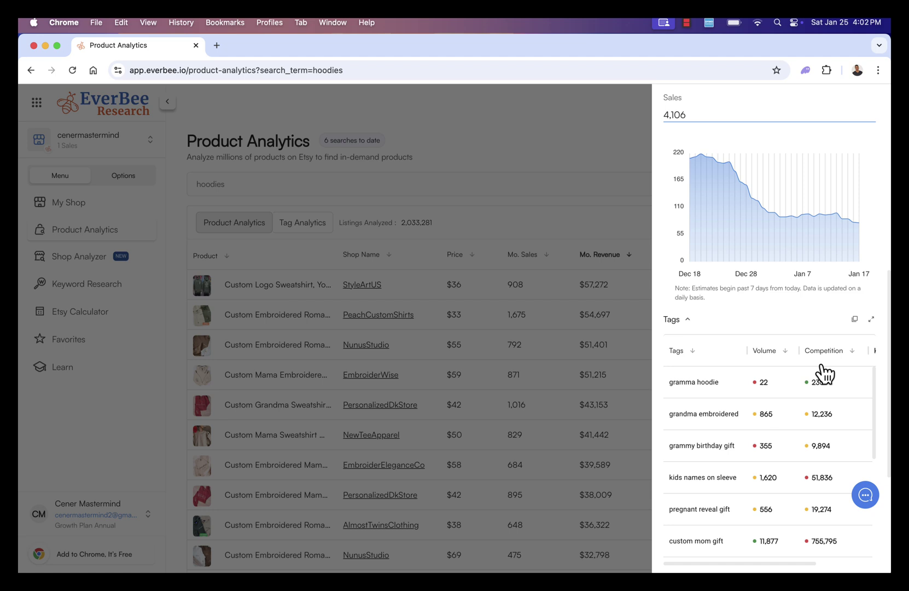
scroll(815, 223, "up", 1)
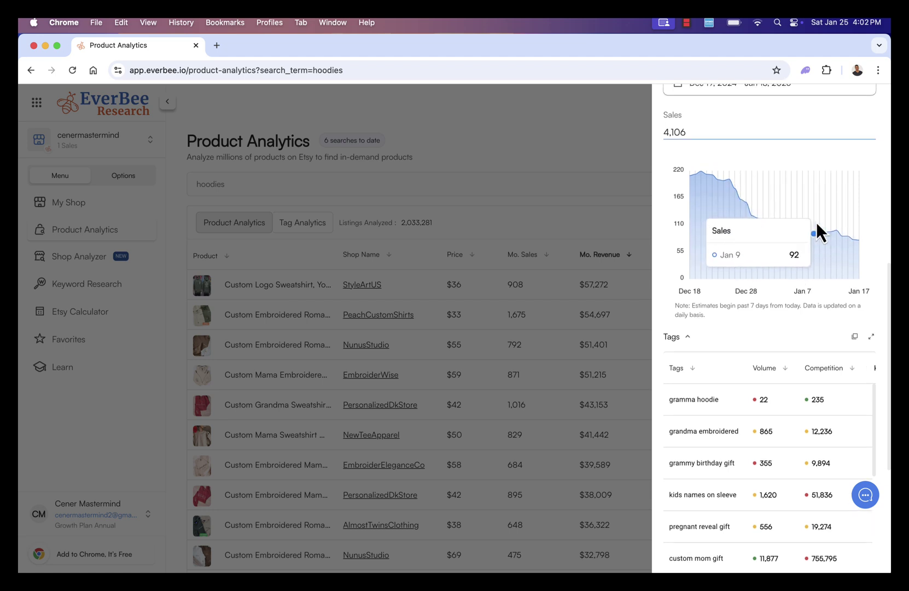
scroll(816, 222, "down", 3)
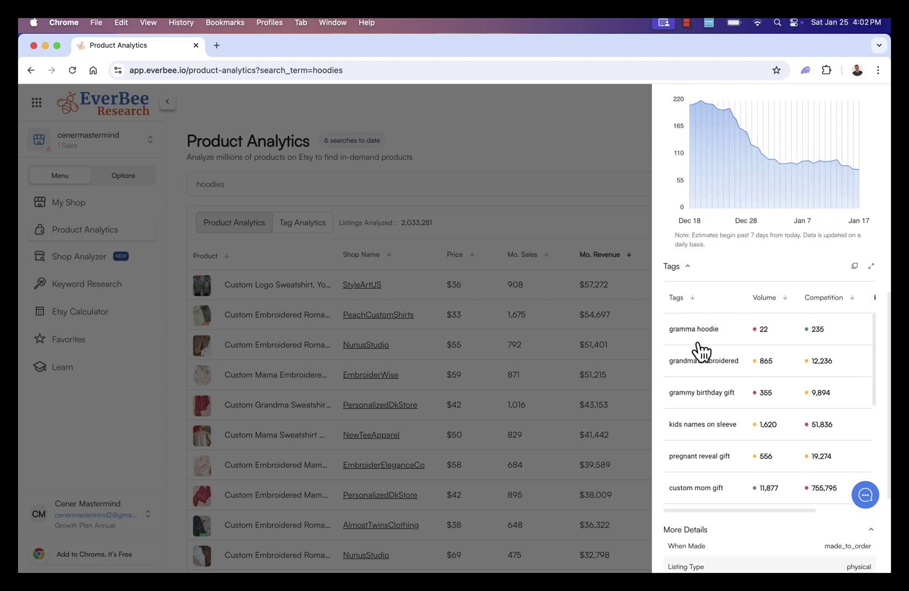
scroll(703, 349, "down", 1)
scroll(703, 349, "down", 2)
scroll(703, 350, "down", 2)
scroll(703, 349, "down", 1)
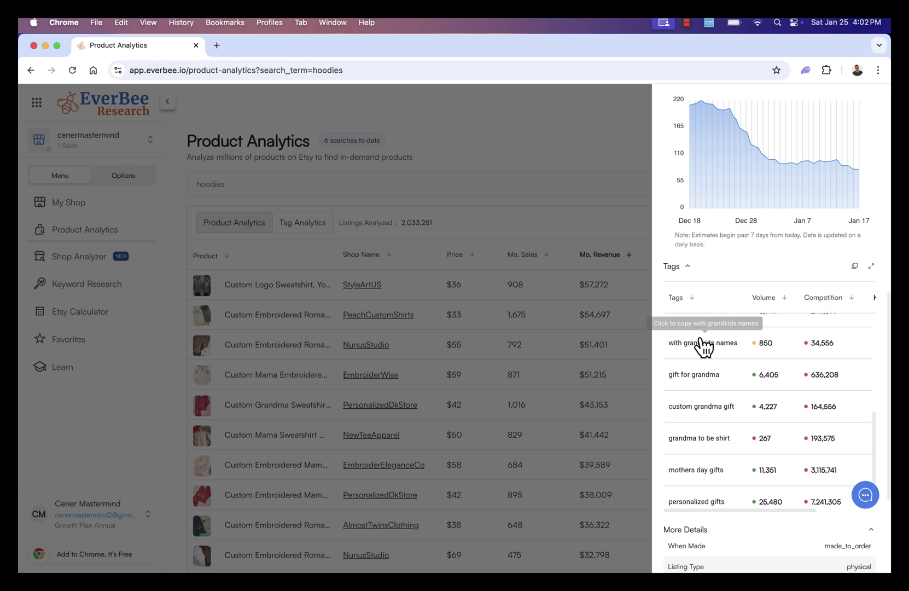
scroll(703, 348, "up", 6)
scroll(704, 348, "up", 10)
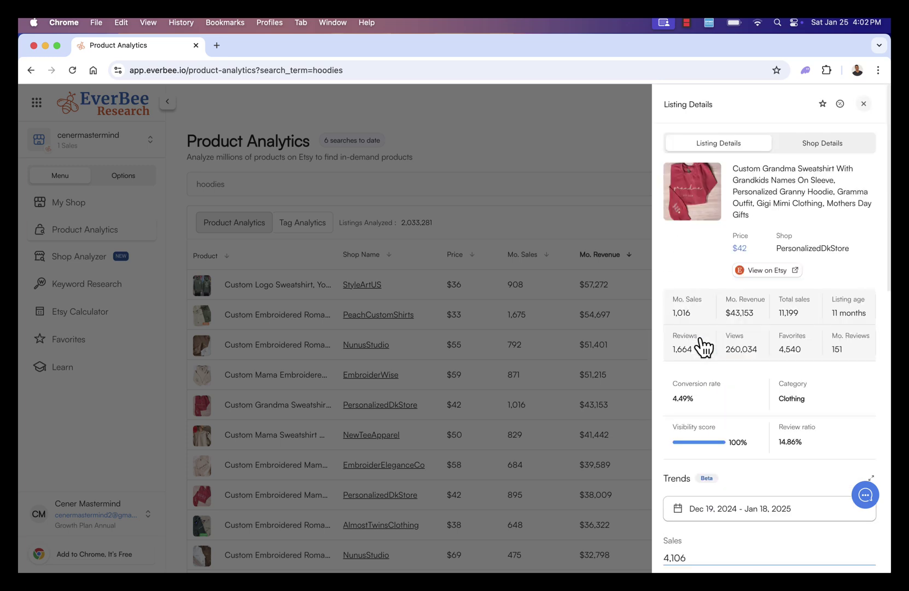
Step: View the Custom Grandma Sweatshirt listing on Etsy, then visit PersonalizedDkStore's shop with 40,794 sales
left_click(758, 273)
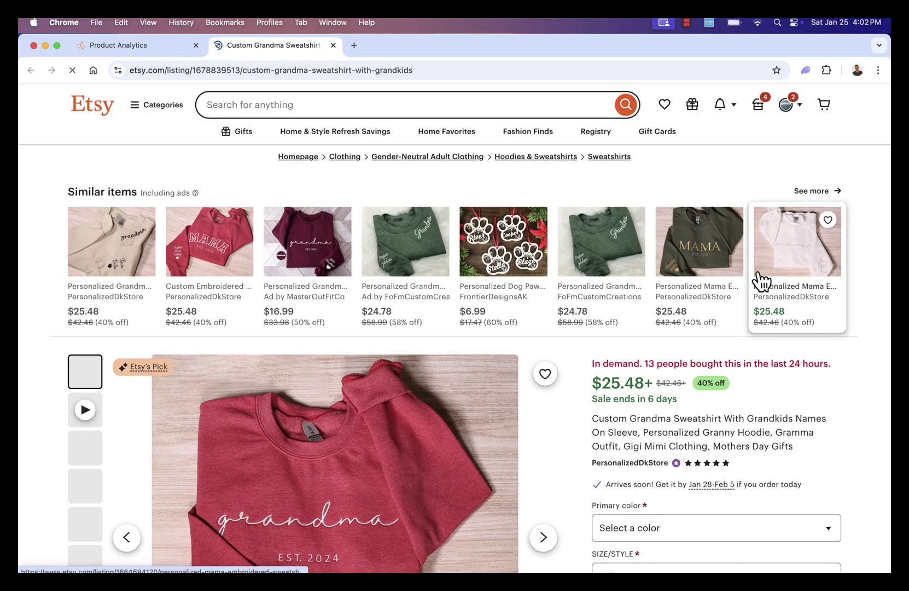
scroll(522, 377, "down", 3)
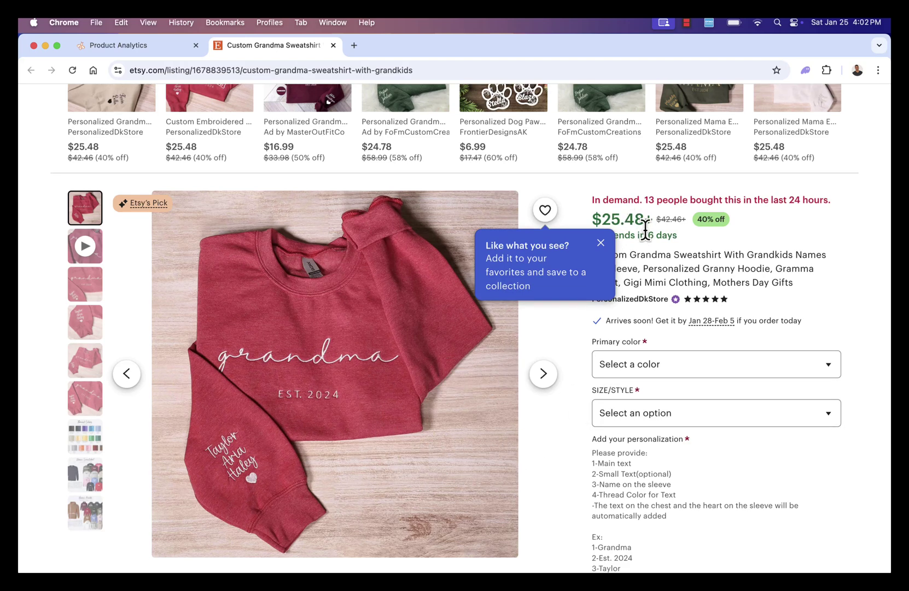
left_click(598, 249)
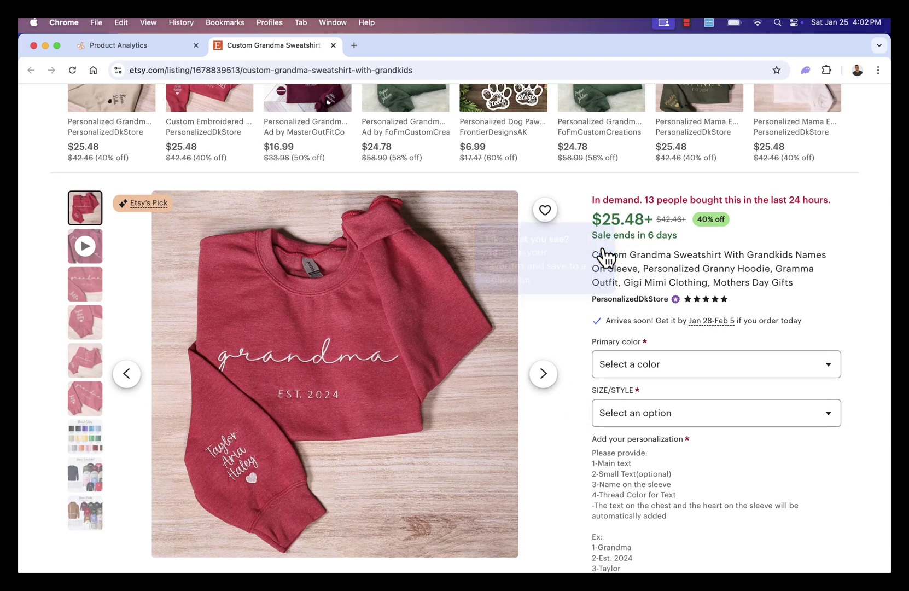
left_click(619, 299)
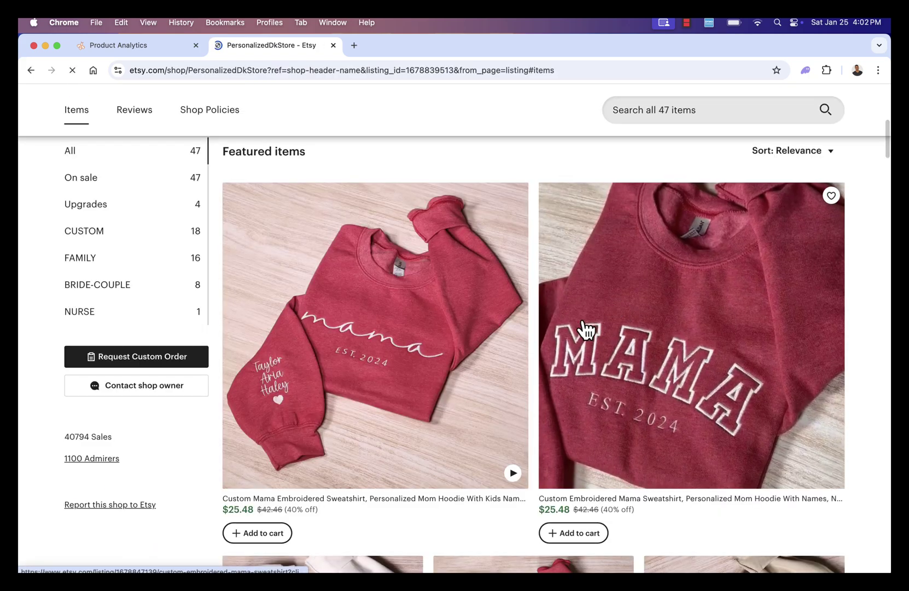
scroll(585, 329, "down", 5)
scroll(584, 329, "down", 2)
scroll(584, 329, "up", 2)
scroll(582, 329, "up", 5)
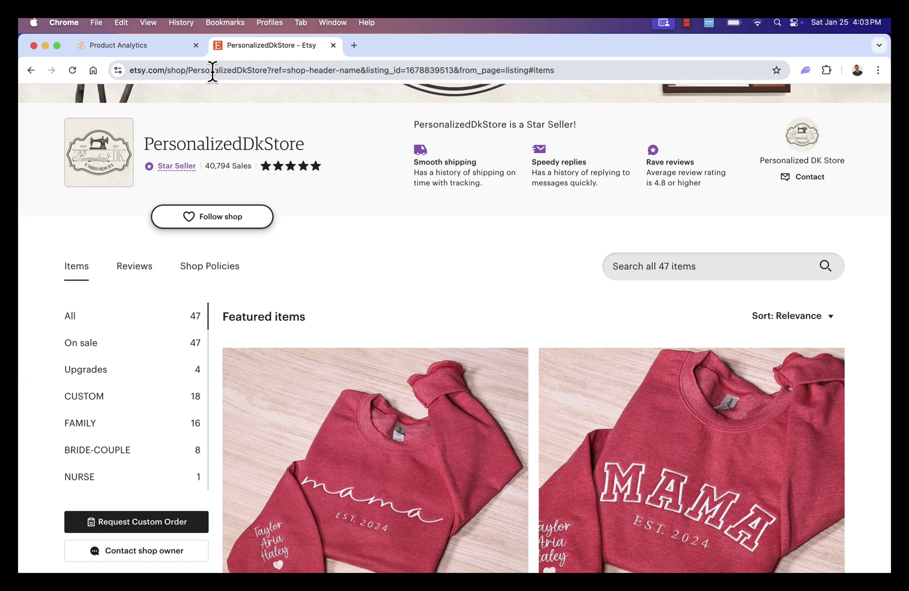
Step: From the hoodies results, run EverBee's Analyze Shop on PersonalizedDkStore
left_click(168, 49)
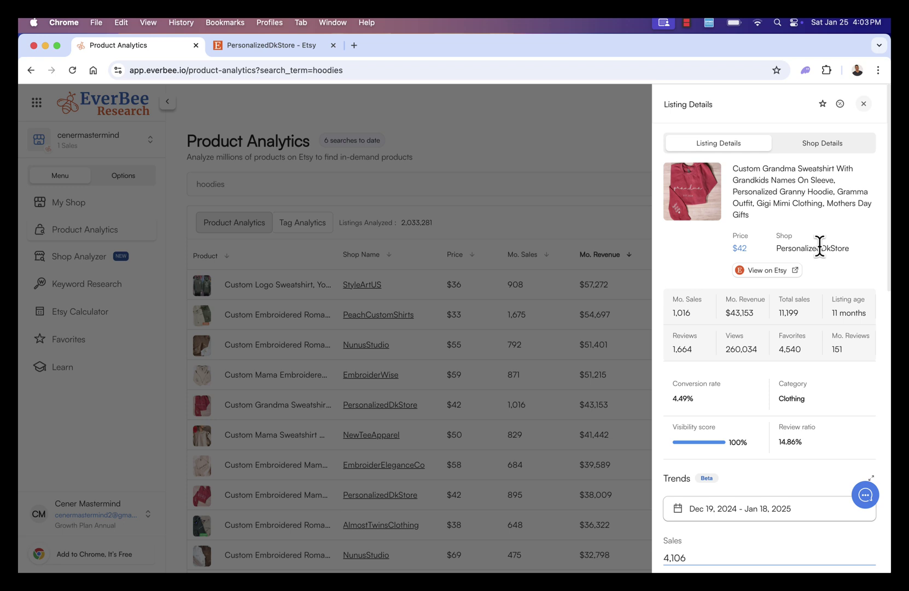
left_click(808, 146)
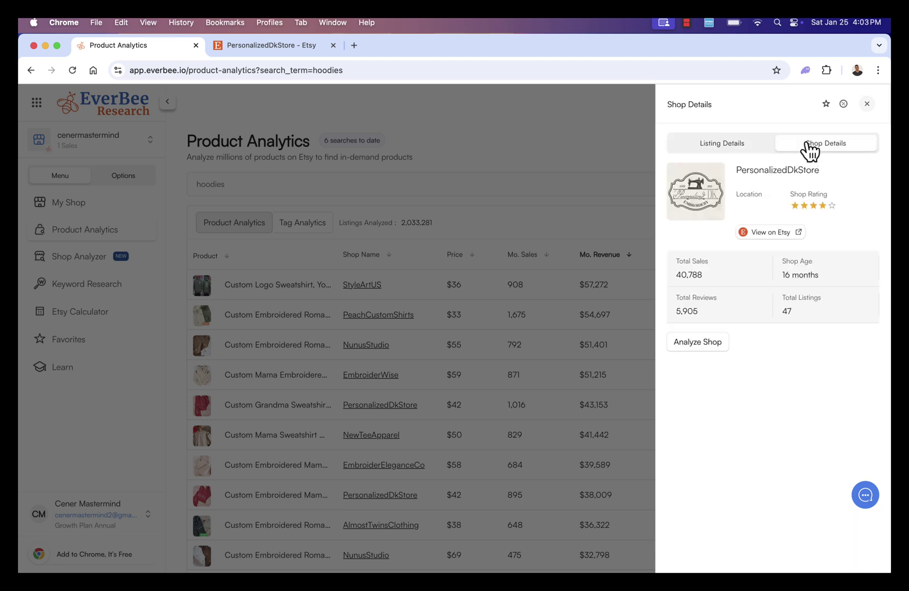
left_click(703, 343)
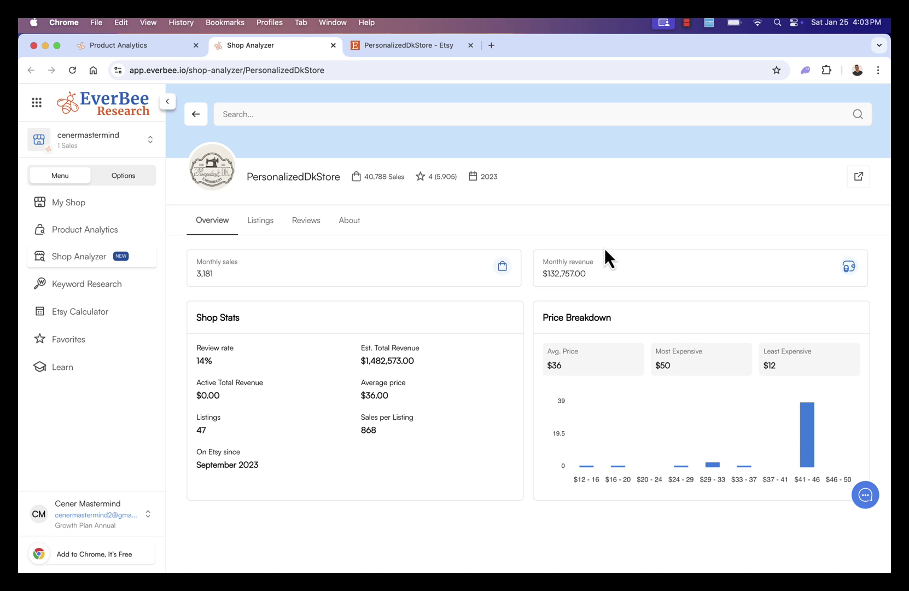
Step: Check the Etsy shop name, then review the estimated $1.48M total revenue in Shop Analyzer
left_click(414, 51)
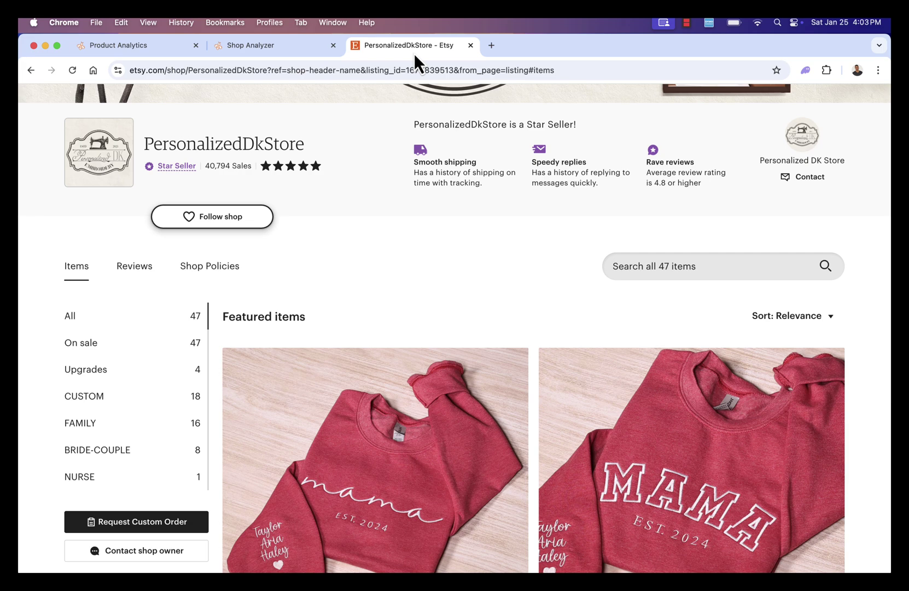
double_click(252, 145)
left_click(262, 144)
scroll(351, 362, "down", 1)
left_click(270, 52)
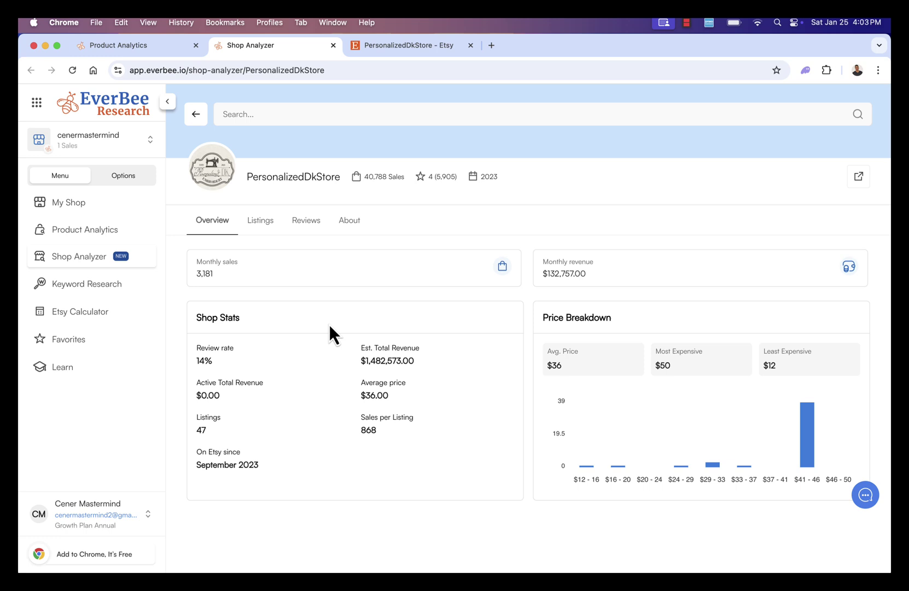
left_click_drag(548, 351, 567, 351)
left_click_drag(354, 365, 418, 368)
left_click(377, 365)
left_click_drag(360, 361, 388, 361)
Step: List PersonalizedDkStore's 47 listings, sorting them by monthly sales and then by price
left_click(252, 222)
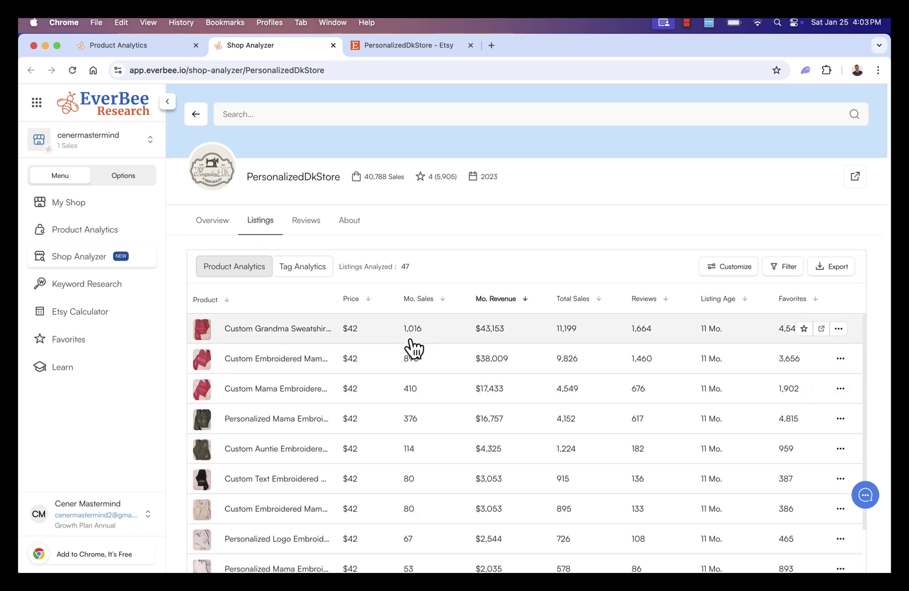
scroll(452, 358, "down", 2)
scroll(452, 358, "up", 2)
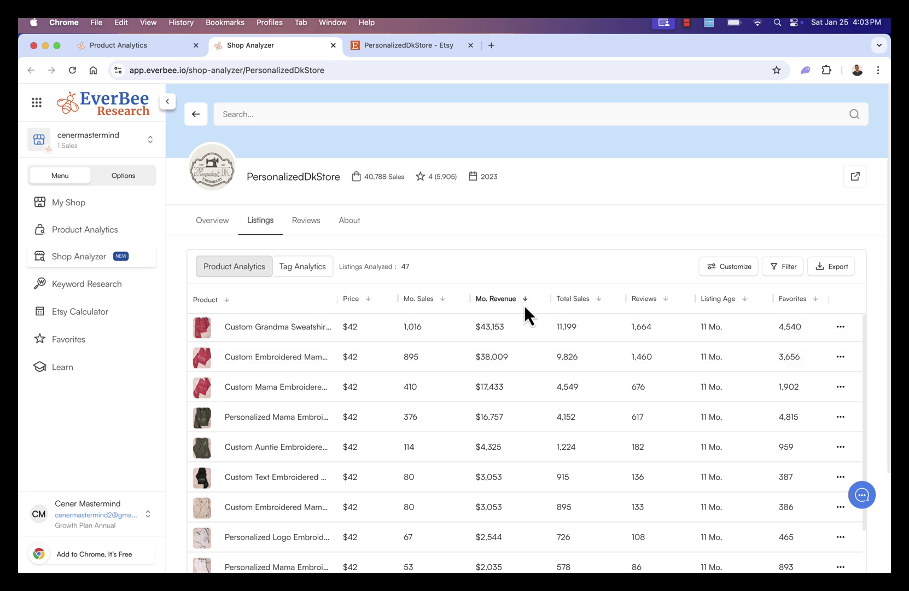
left_click(440, 305)
left_click(362, 301)
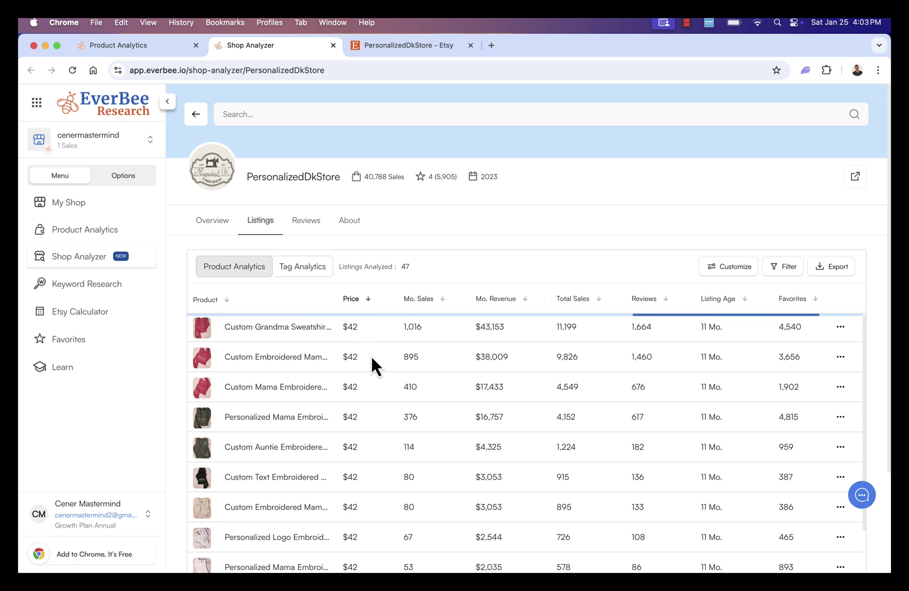
scroll(371, 355, "down", 1)
scroll(373, 359, "down", 1)
scroll(374, 362, "down", 2)
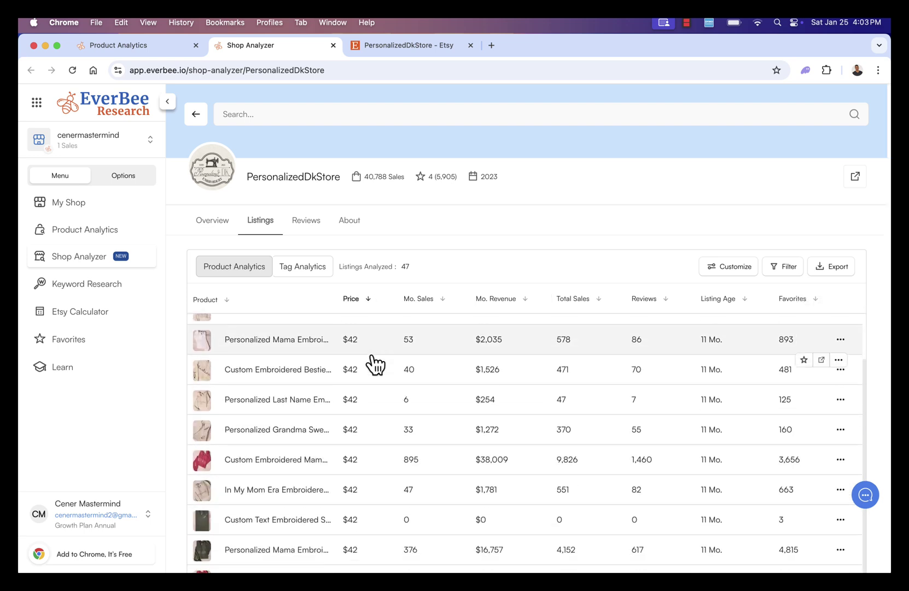
scroll(375, 363, "up", 1)
scroll(371, 359, "up", 2)
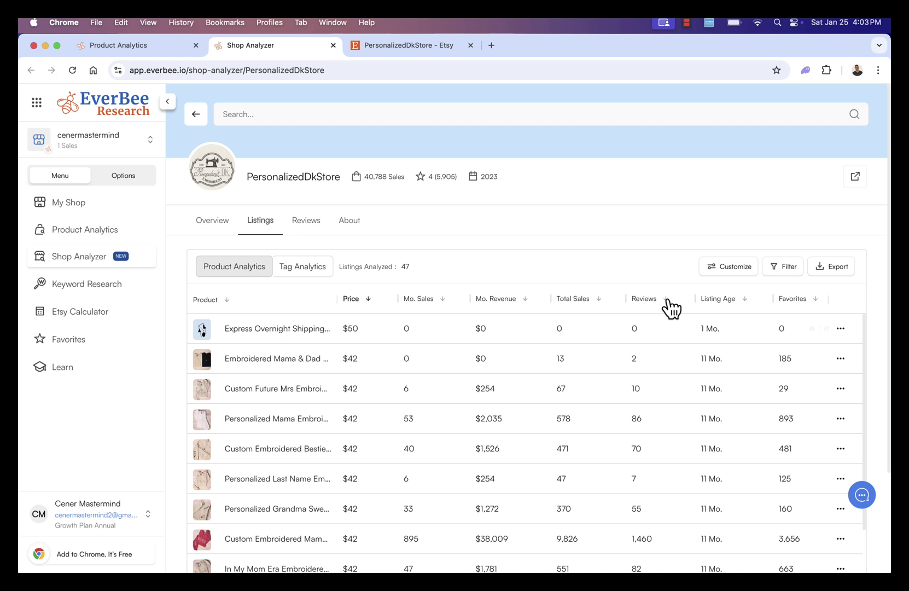
Step: Sort the listings by review count and listing age, then view the 4-star, 5,905-review summary
left_click(644, 299)
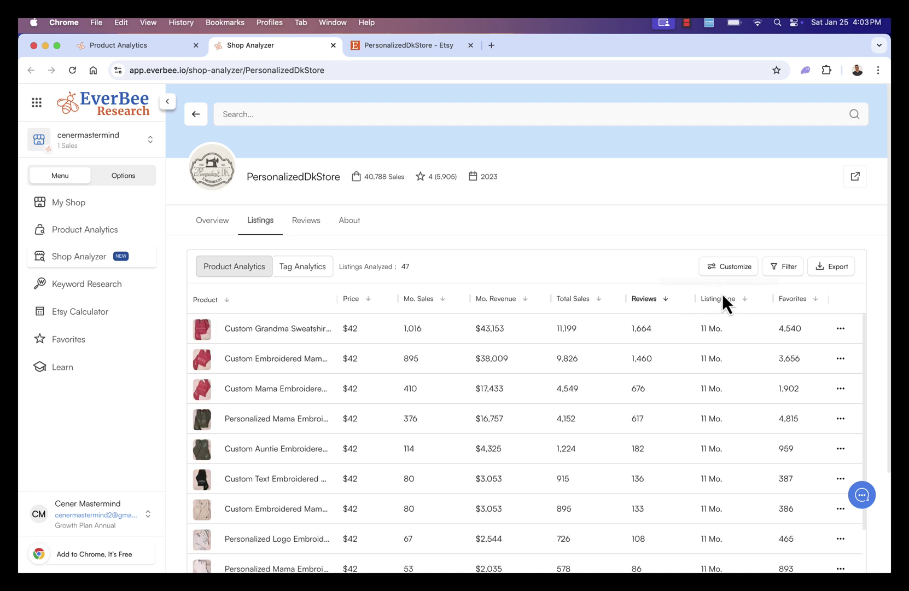
left_click(746, 301)
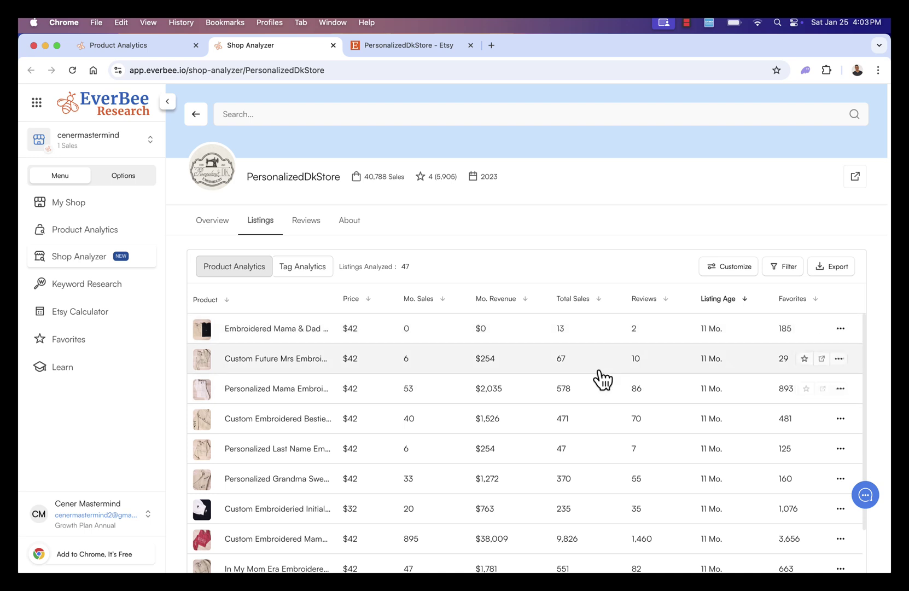
left_click(299, 220)
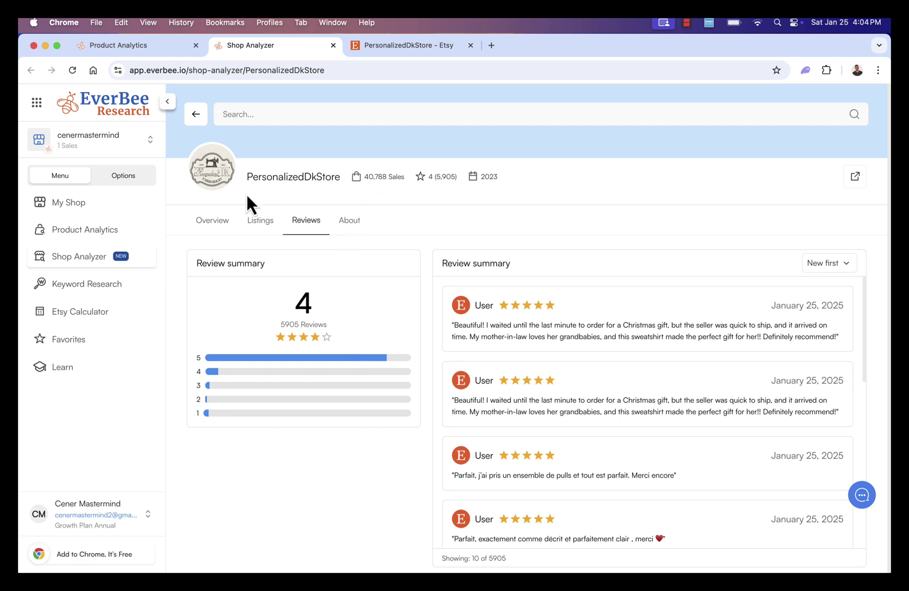
Step: Save the PersonalizedDkStore grandma sweatshirt to the Untitled folder and view Favorites' three listings
left_click(171, 47)
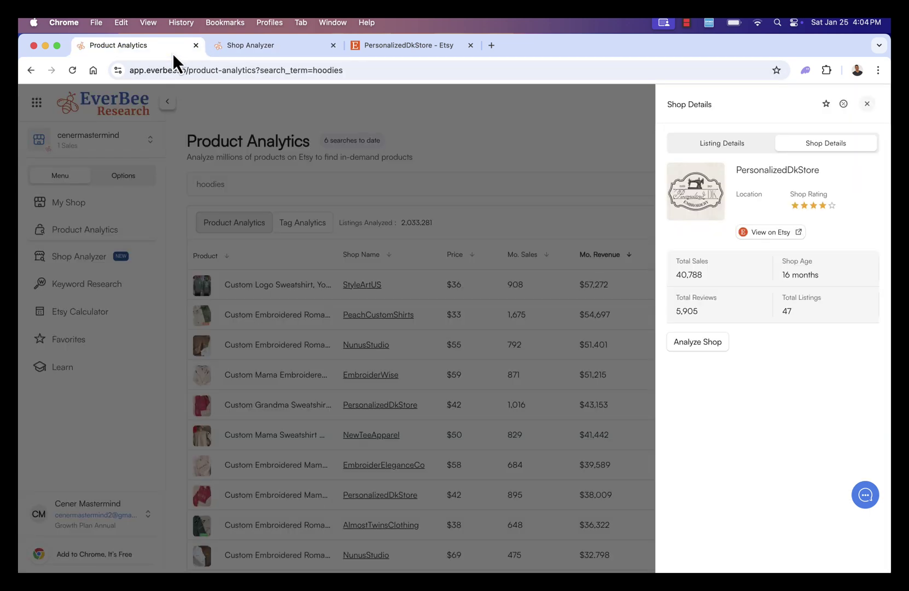
left_click(500, 205)
scroll(459, 394, "down", 1)
scroll(459, 394, "up", 1)
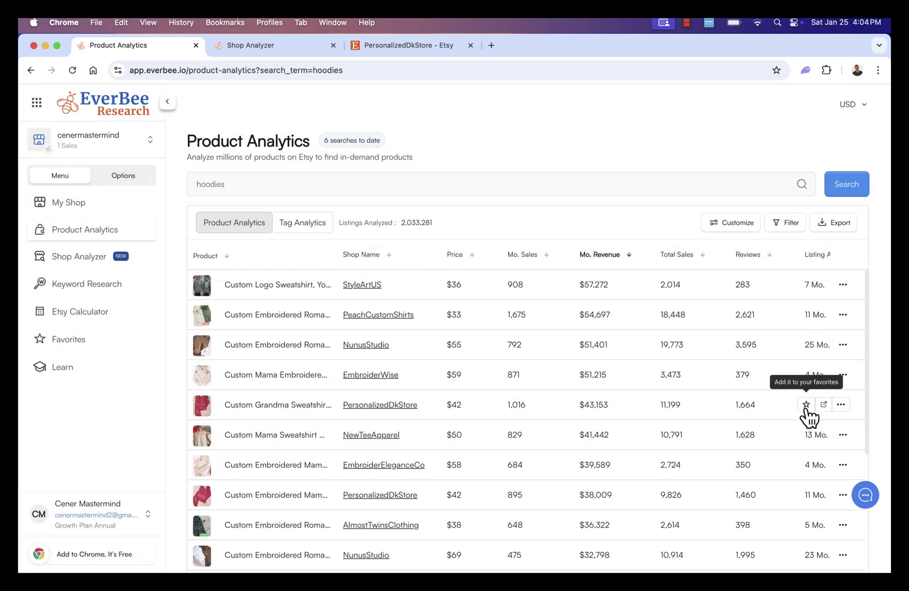
left_click(805, 405)
left_click(720, 399)
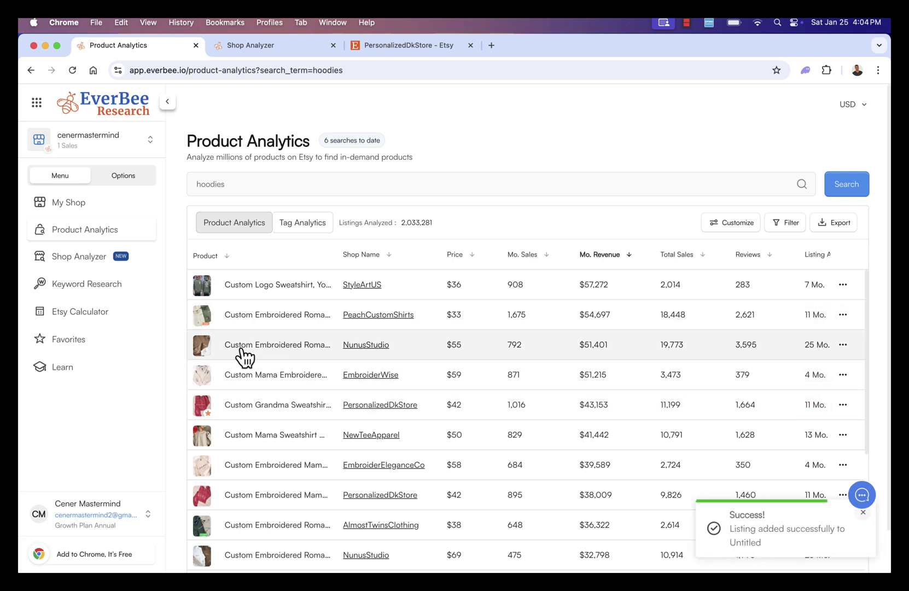
left_click(106, 342)
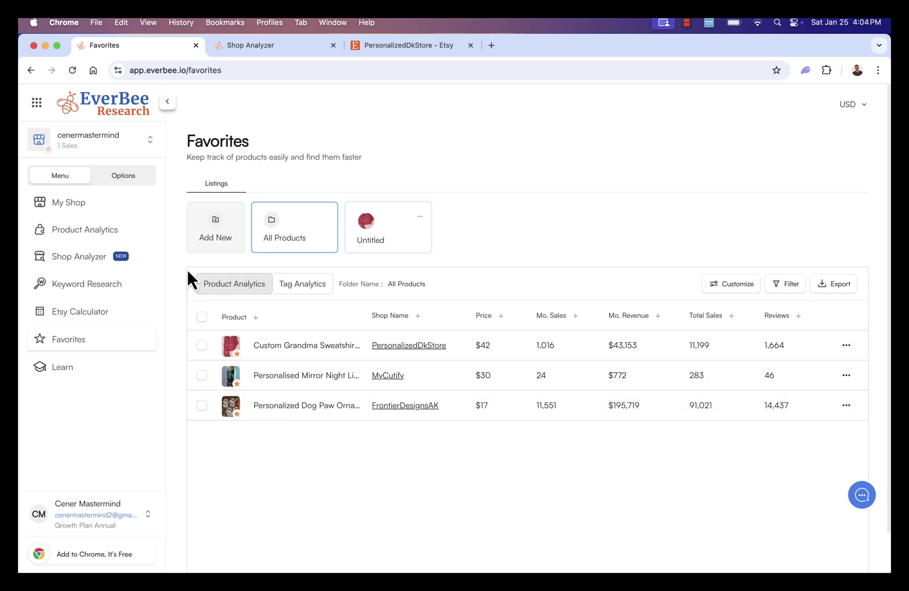
Step: Narrow the Reviews column and sort all listings by listing age, newest one-month-old first
left_click(97, 232)
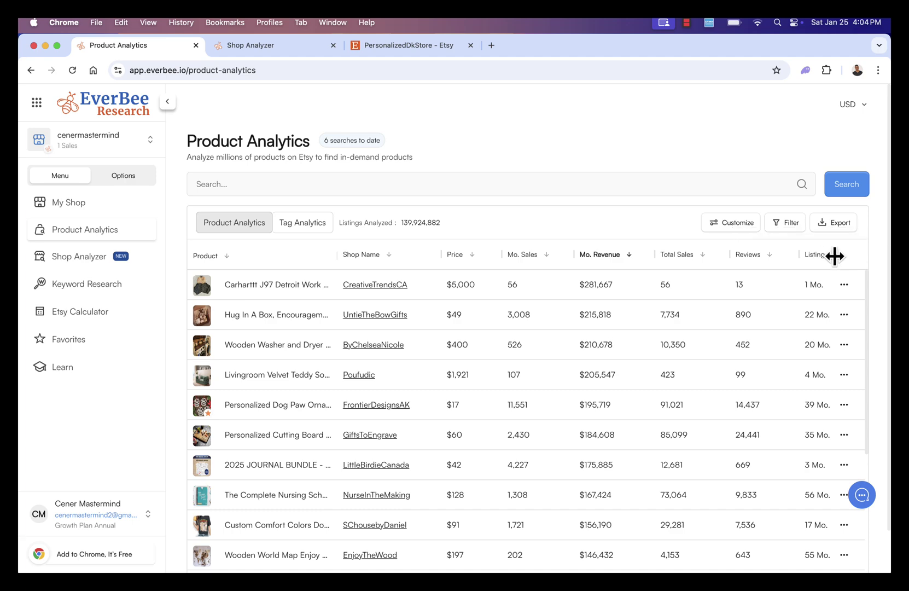
left_click_drag(800, 254, 776, 264)
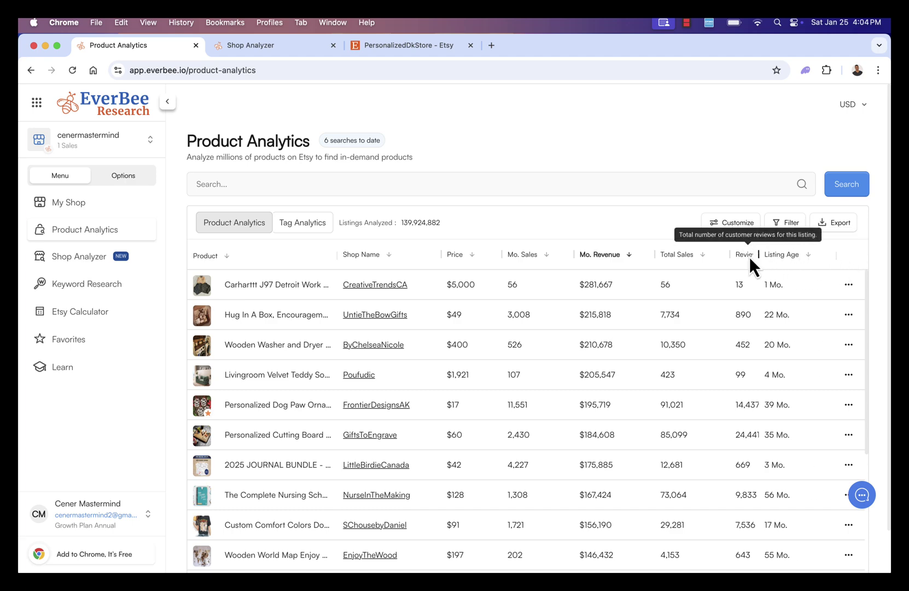
left_click(808, 257)
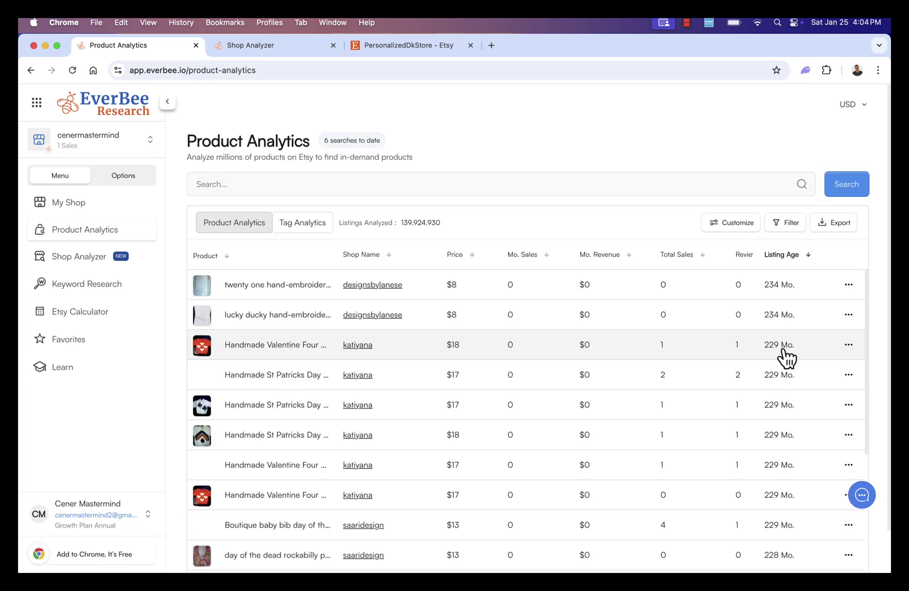
left_click(804, 256)
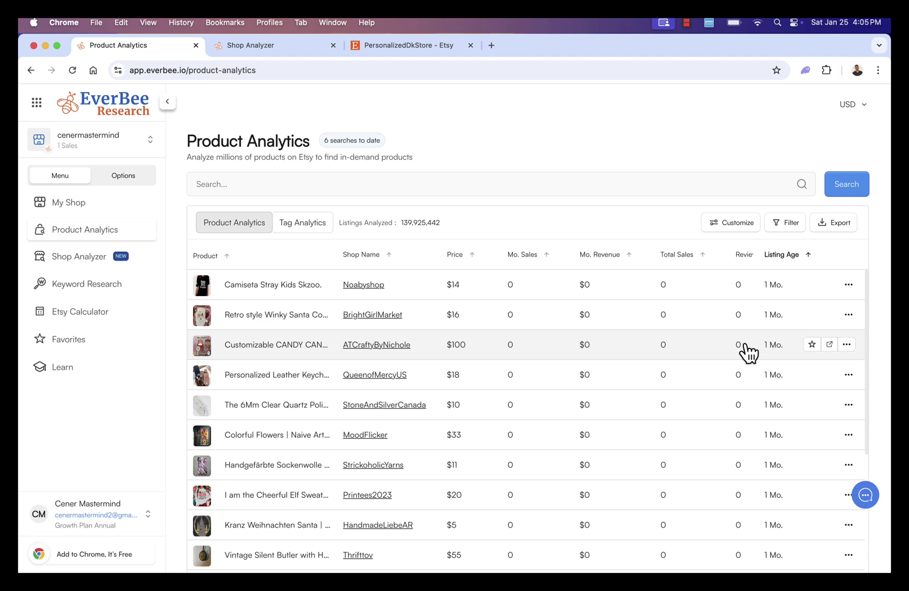
scroll(746, 351, "down", 3)
scroll(746, 351, "down", 4)
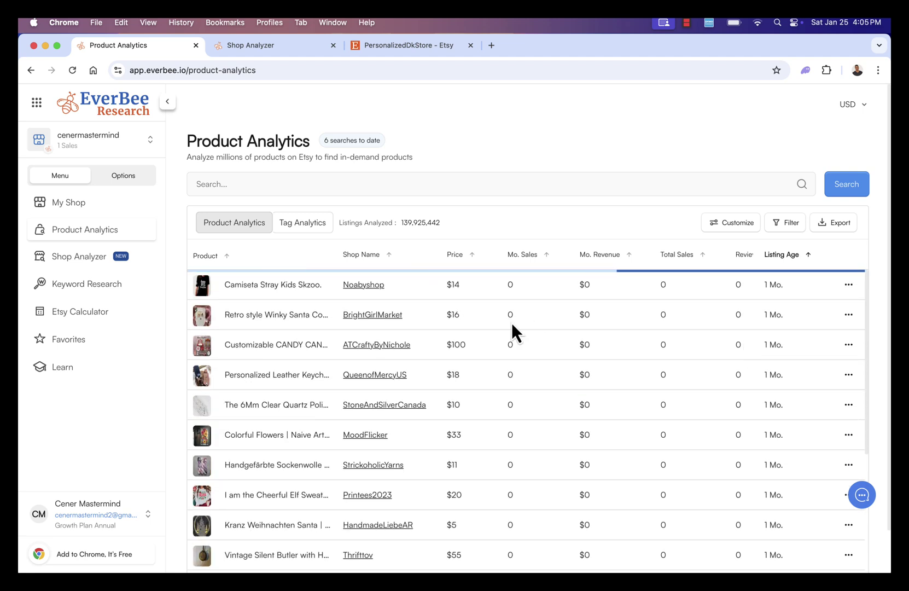
Step: Search products for 'cats' and rank the results by monthly sales
left_click(311, 184)
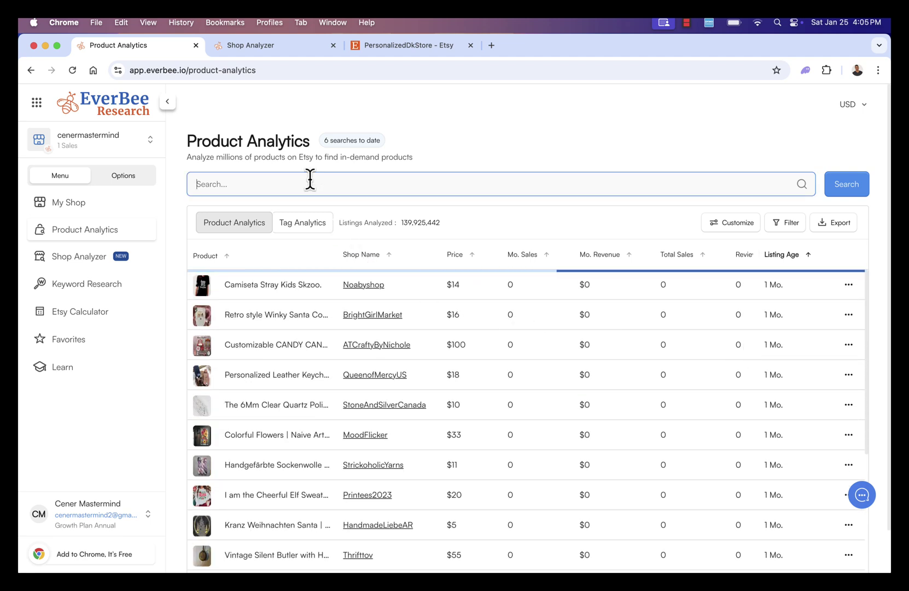
type("cats")
key("Return")
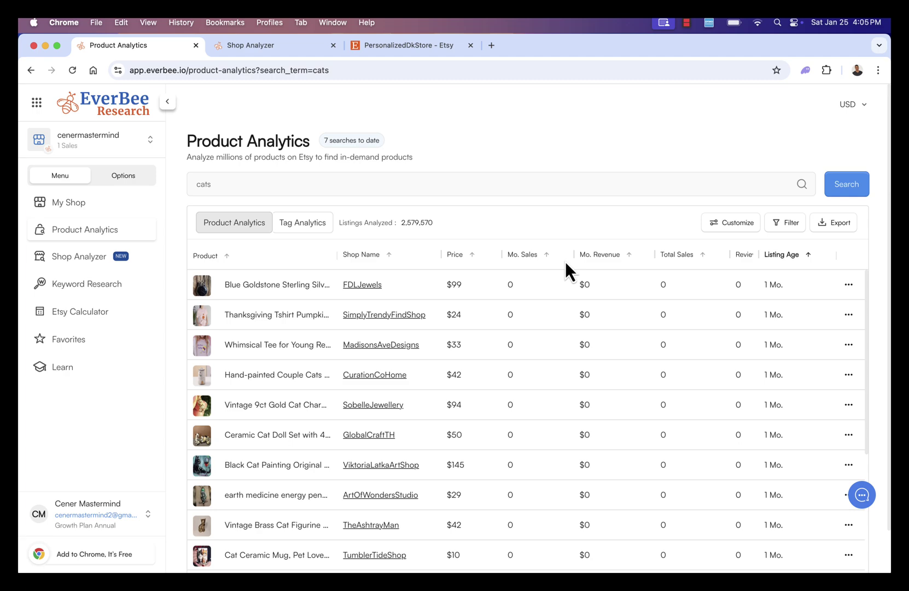
left_click(547, 261)
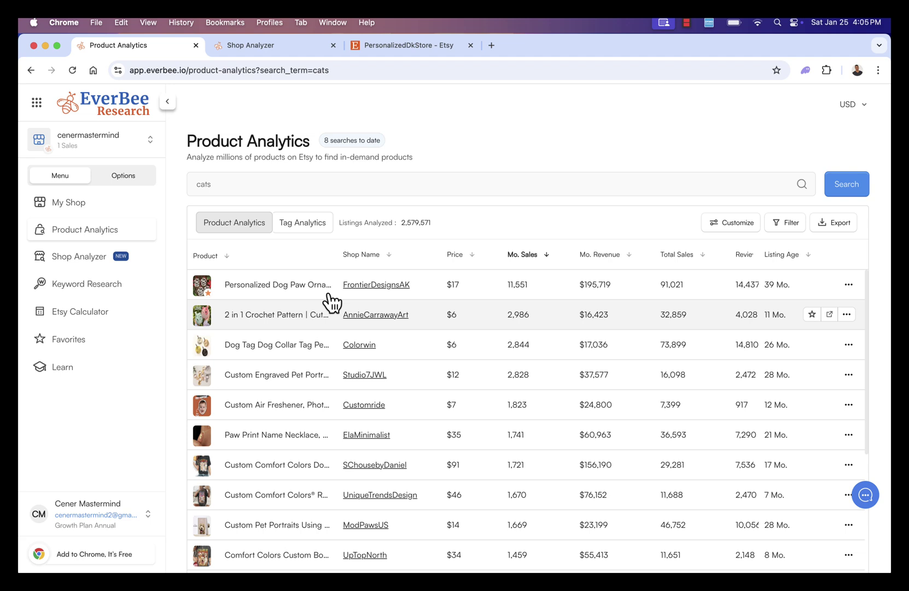
mouse_move(454, 434)
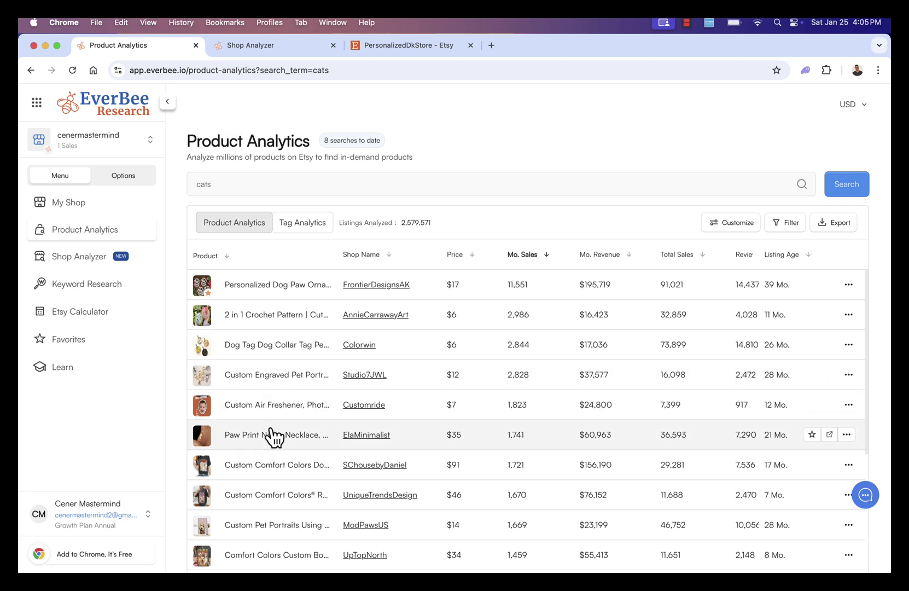
scroll(257, 517, "down", 1)
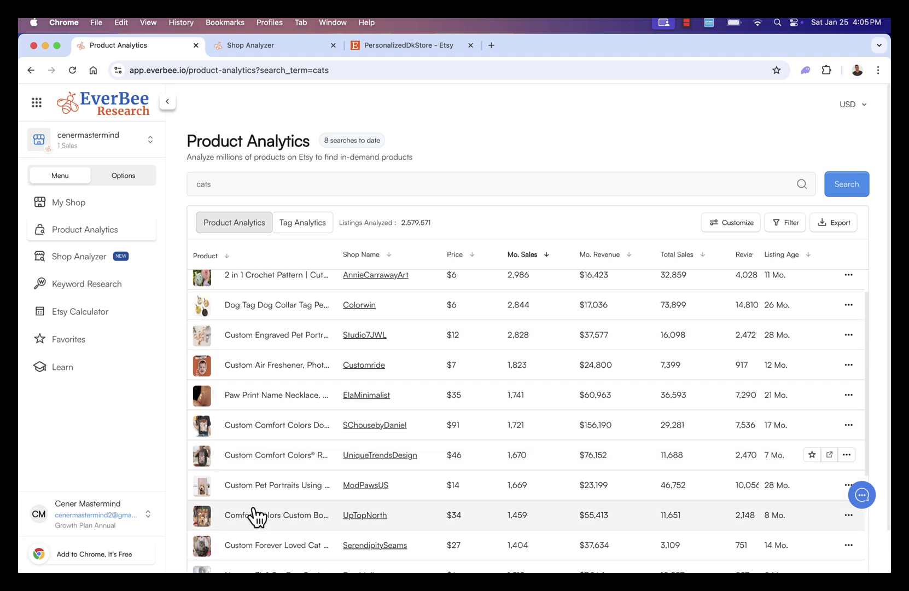
Step: Inspect the SChousebyDaniel and UpTopNorth bootleg shirt listings, opening UpTopNorth's on Etsy
left_click(279, 426)
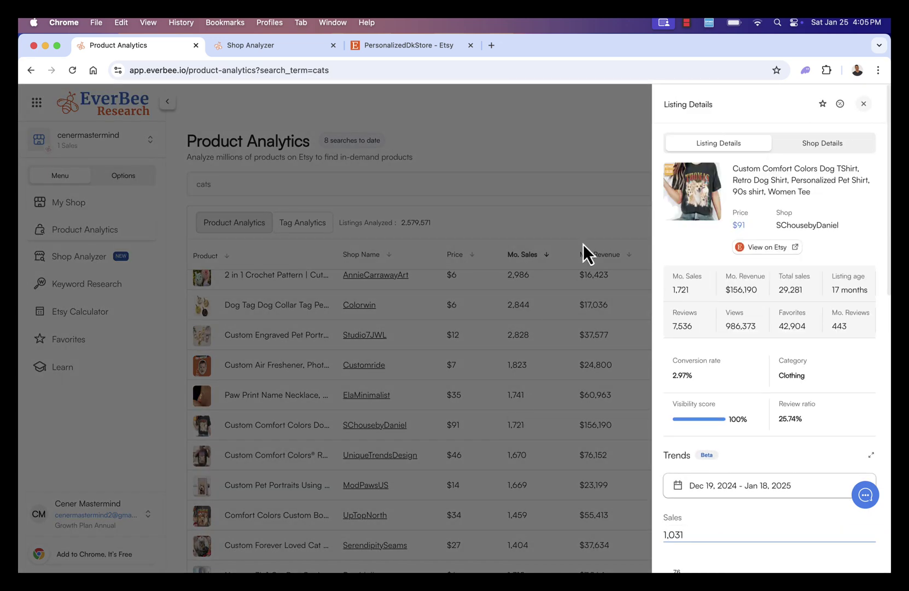
left_click(628, 225)
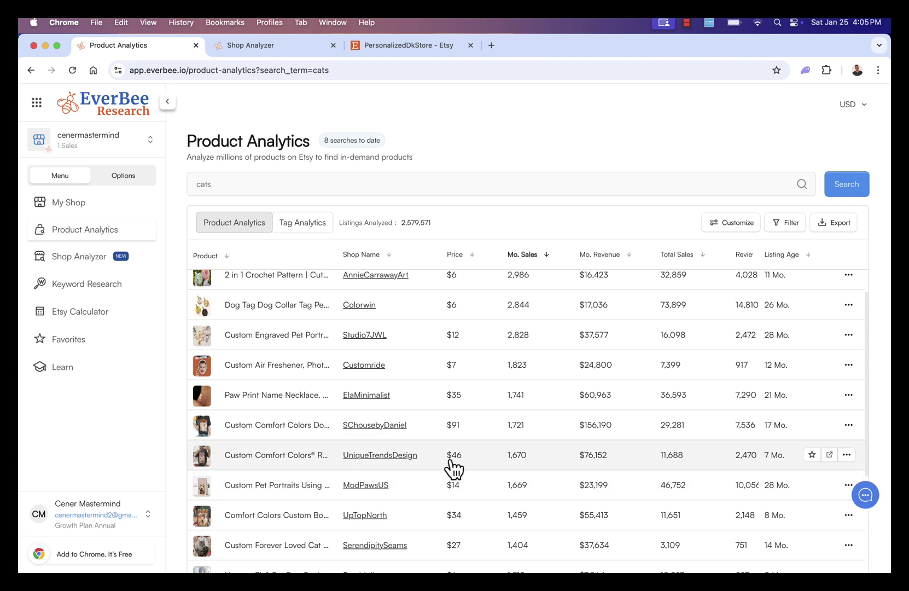
scroll(452, 431, "down", 1)
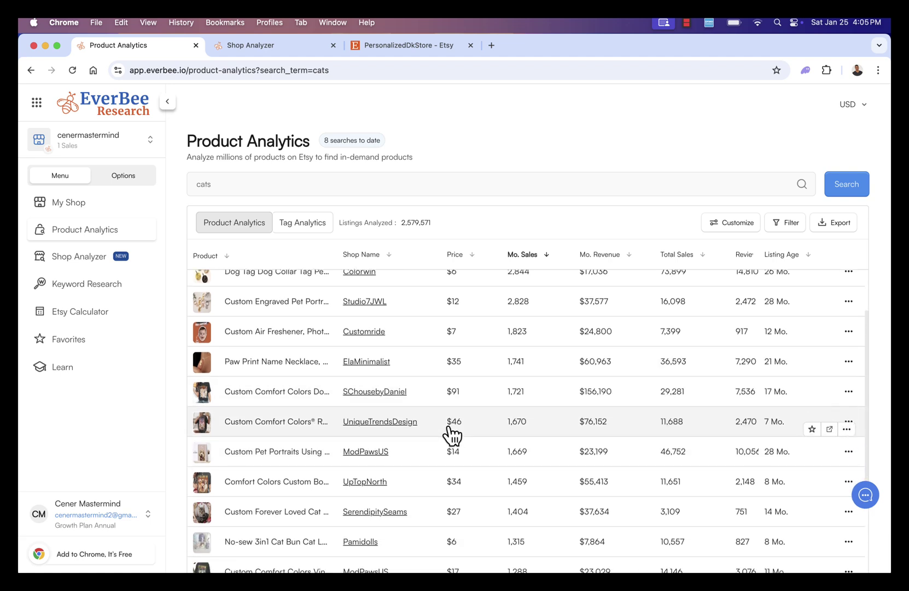
scroll(452, 431, "down", 2)
scroll(452, 432, "down", 1)
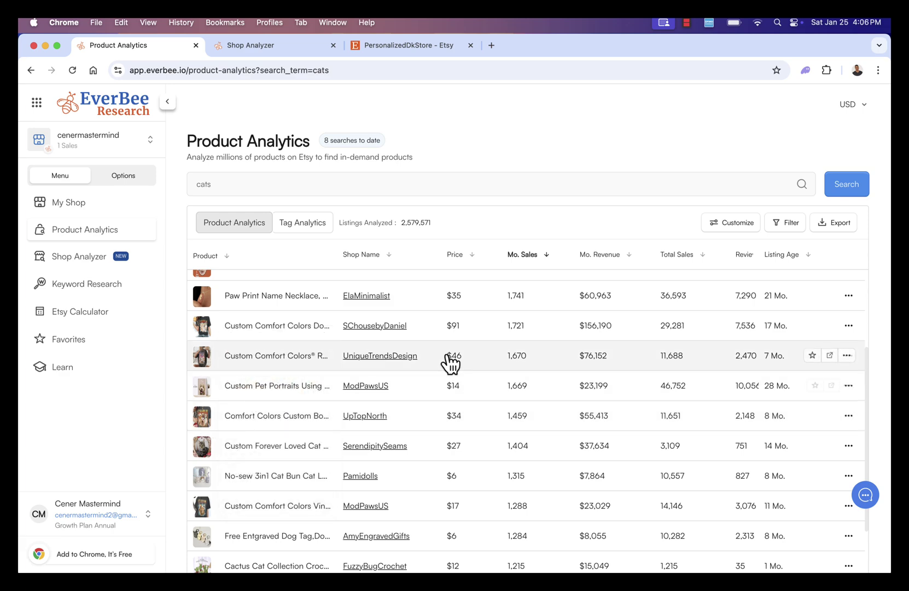
left_click(247, 418)
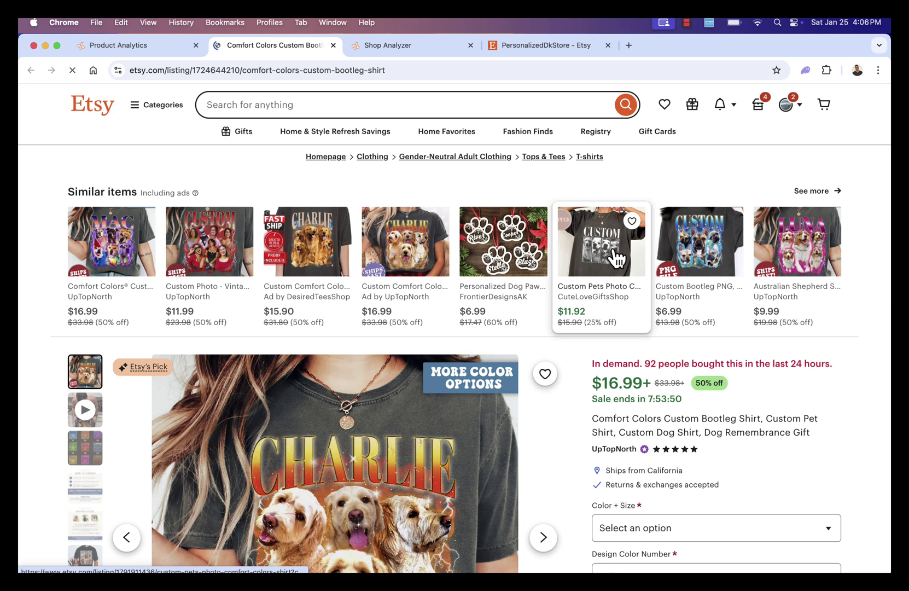
scroll(564, 299, "down", 3)
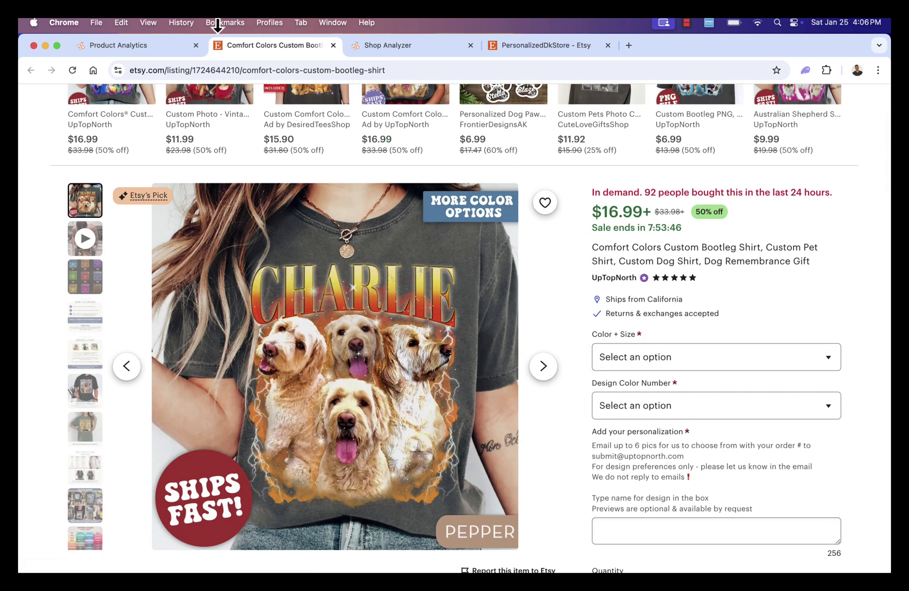
left_click(147, 49)
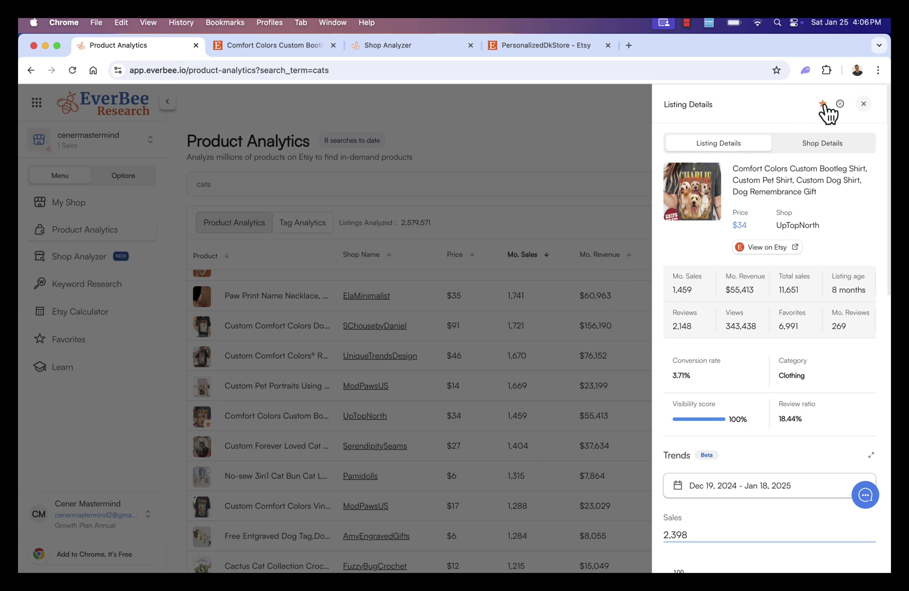
left_click(473, 350)
scroll(473, 350, "up", 3)
scroll(473, 351, "down", 2)
scroll(477, 359, "up", 2)
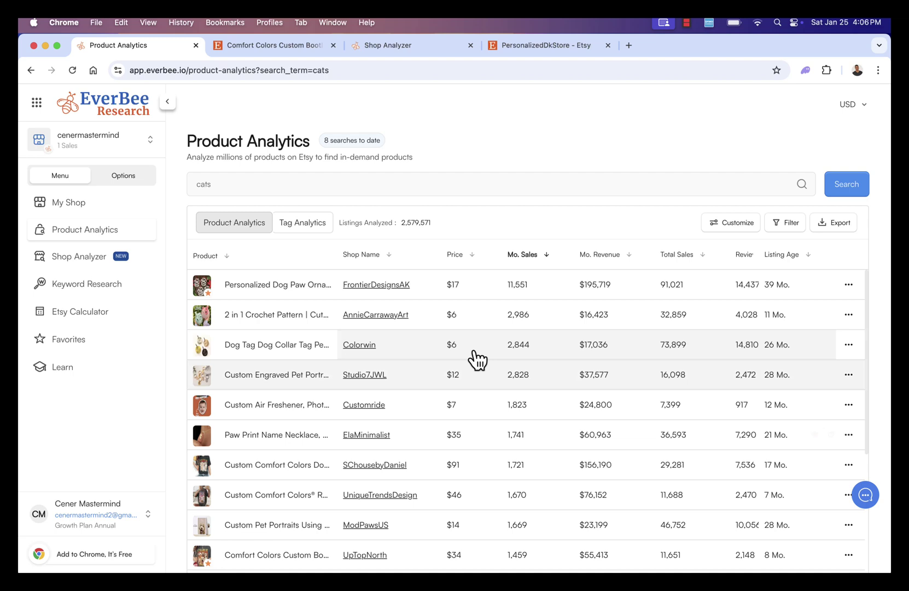
double_click(268, 183)
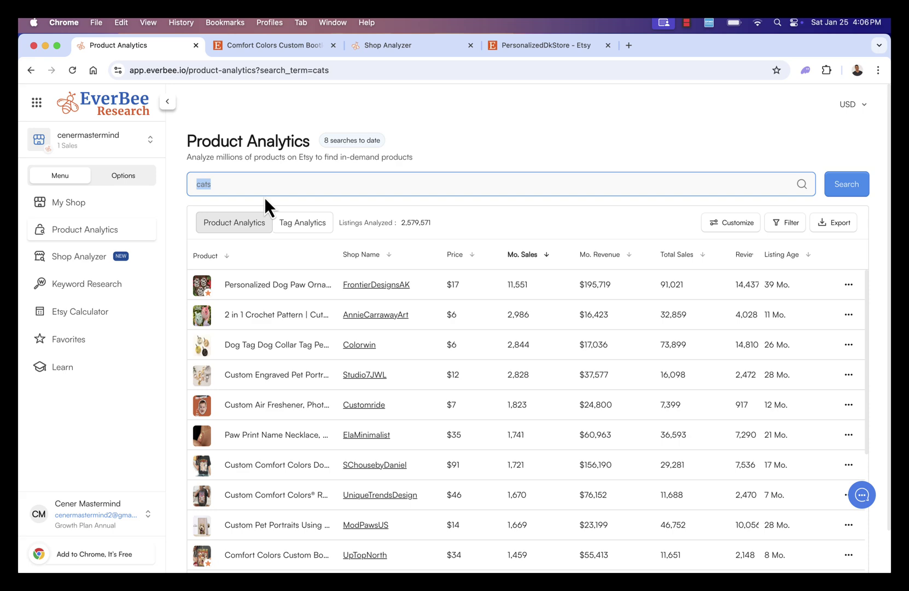
type("gym")
Step: Search 'gym', rank by monthly revenue, and open TrendyArtLeather's leather duffle bag on Etsy
key("Return")
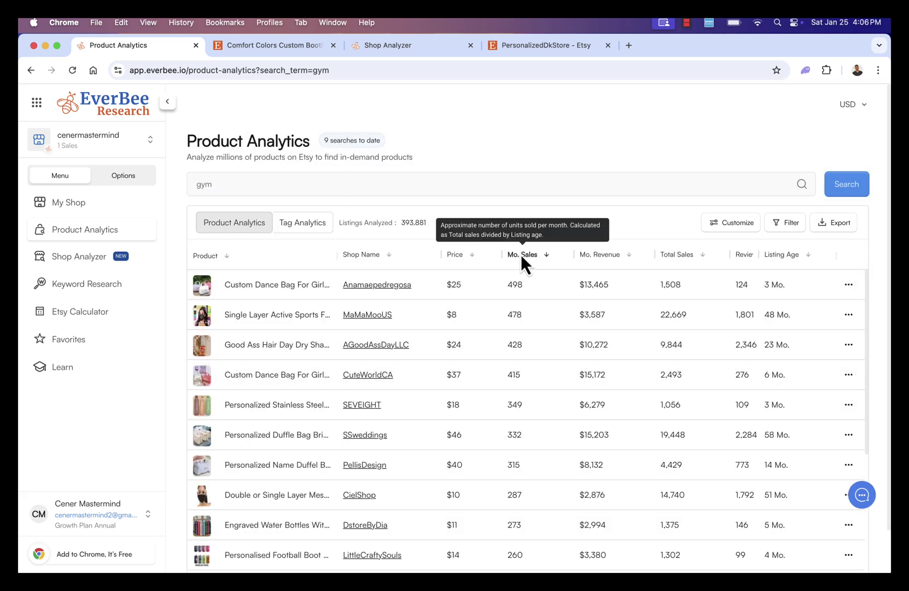
mouse_move(525, 284)
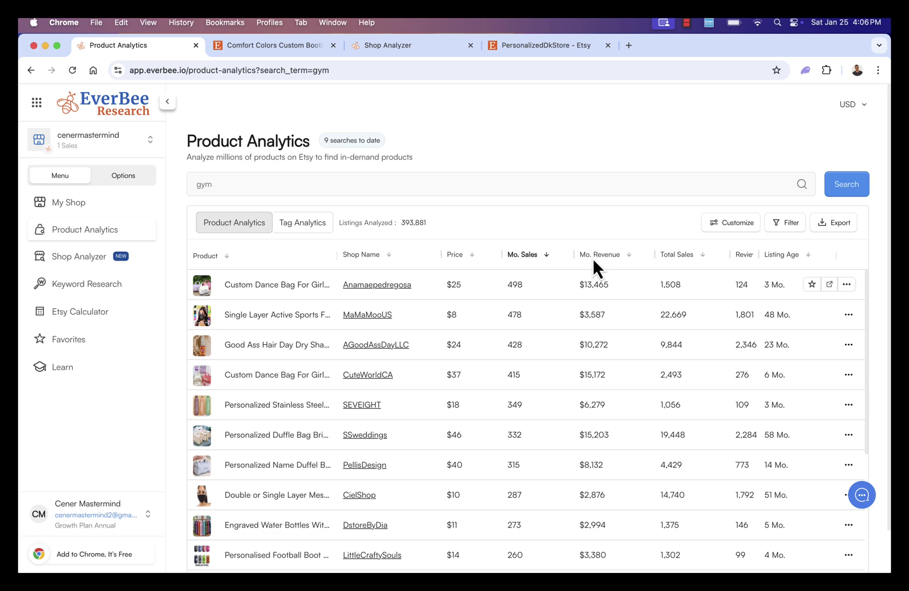
left_click(624, 254)
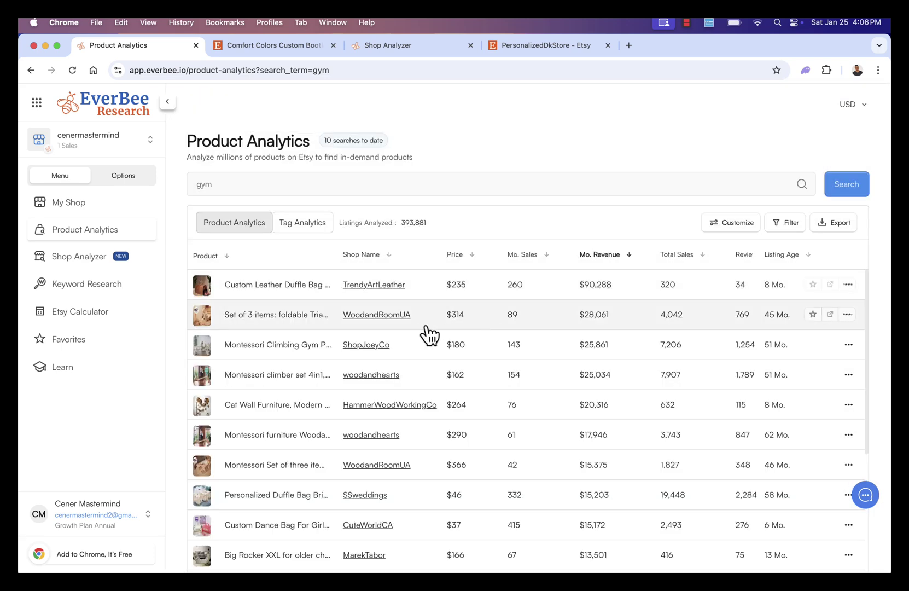
left_click(290, 301)
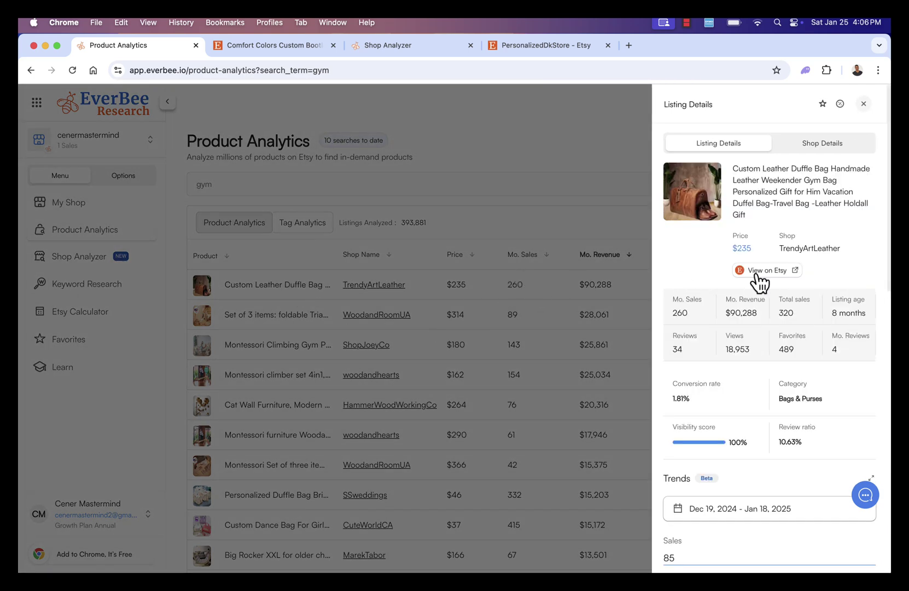
left_click(760, 272)
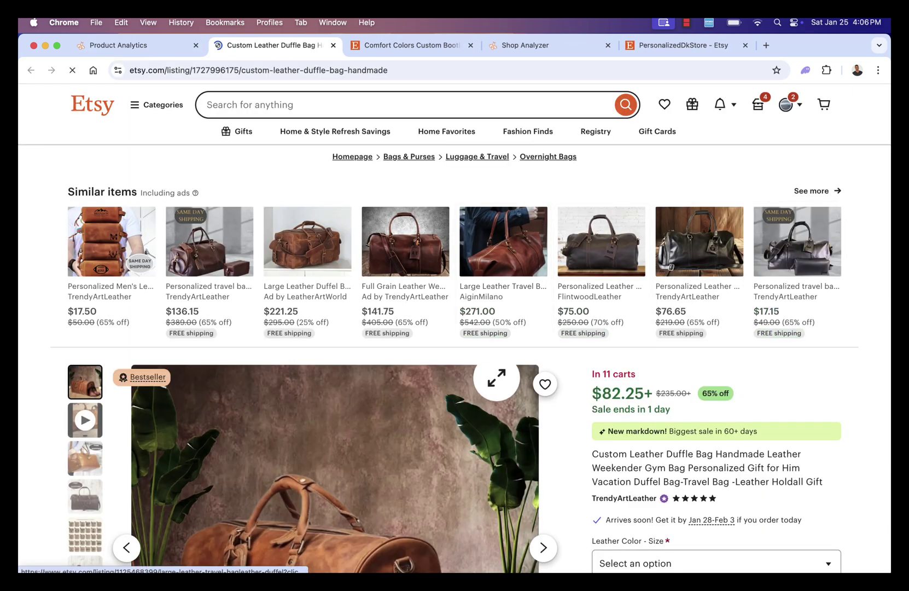
scroll(497, 376, "down", 3)
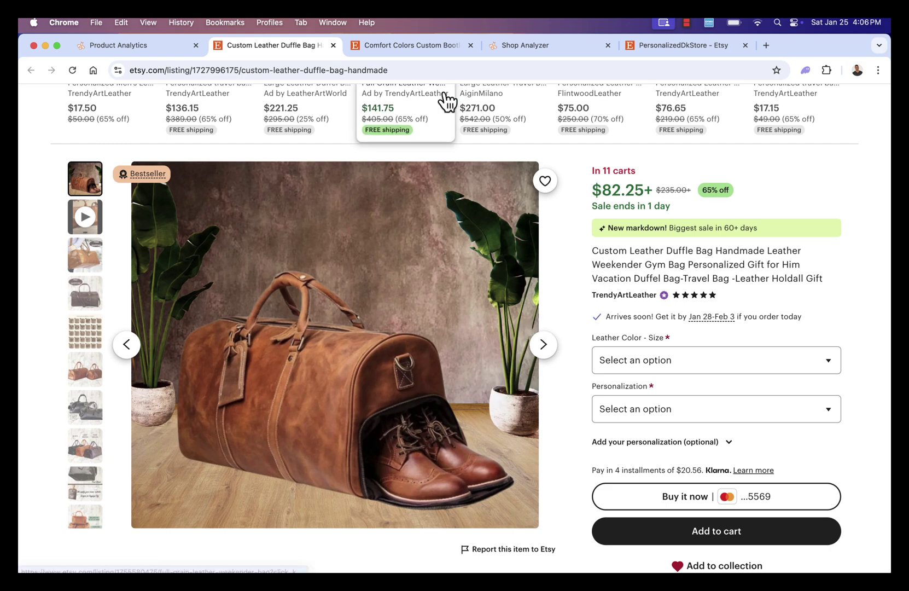
left_click(128, 49)
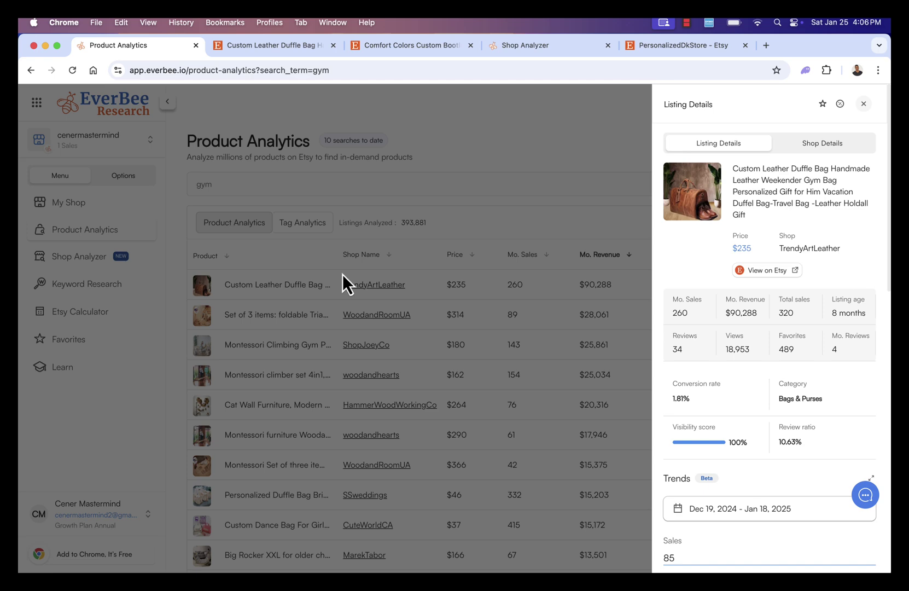
left_click(399, 271)
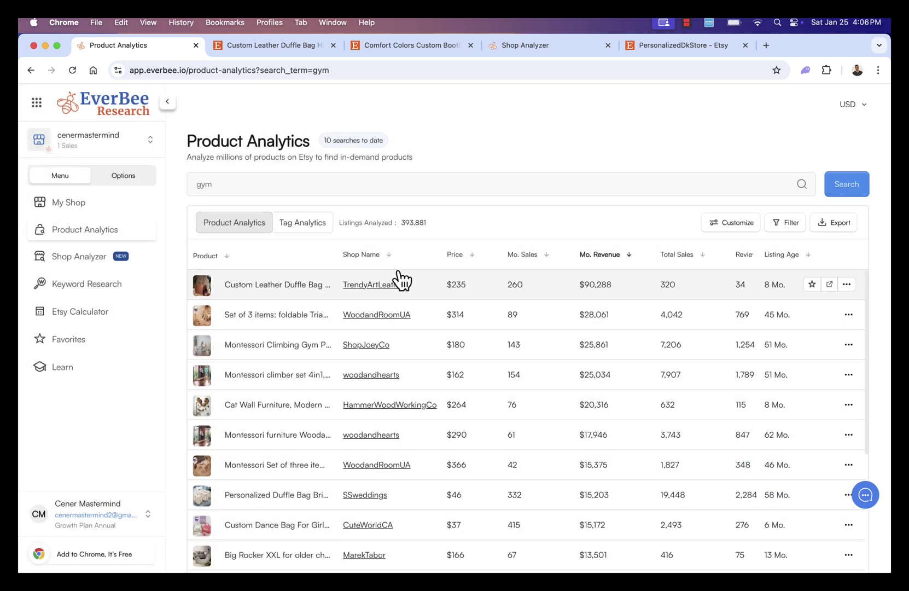
scroll(401, 281, "down", 1)
scroll(400, 281, "up", 1)
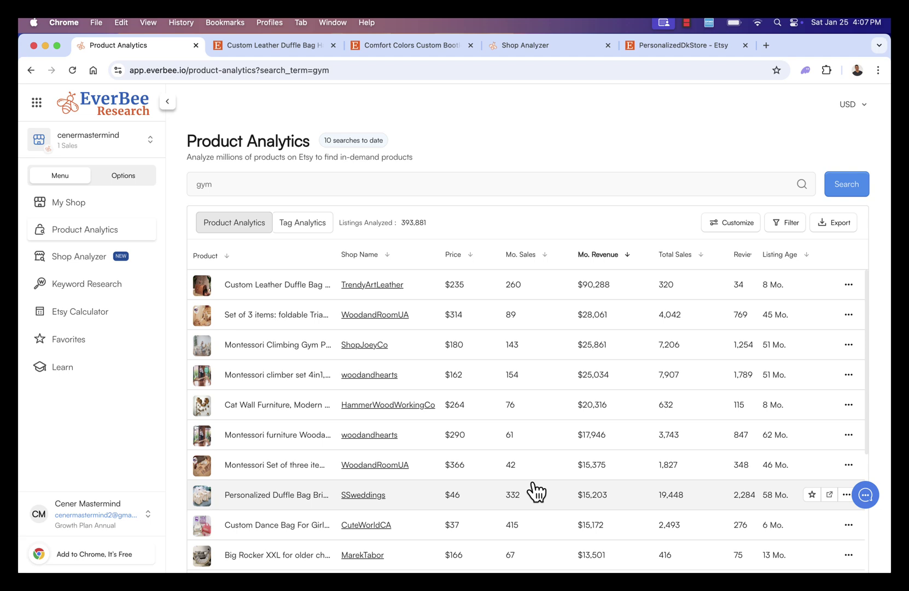
Step: Research 'cats' keywords ranked by keyword score, then bring up the blank Etsy Calculator form
left_click(89, 263)
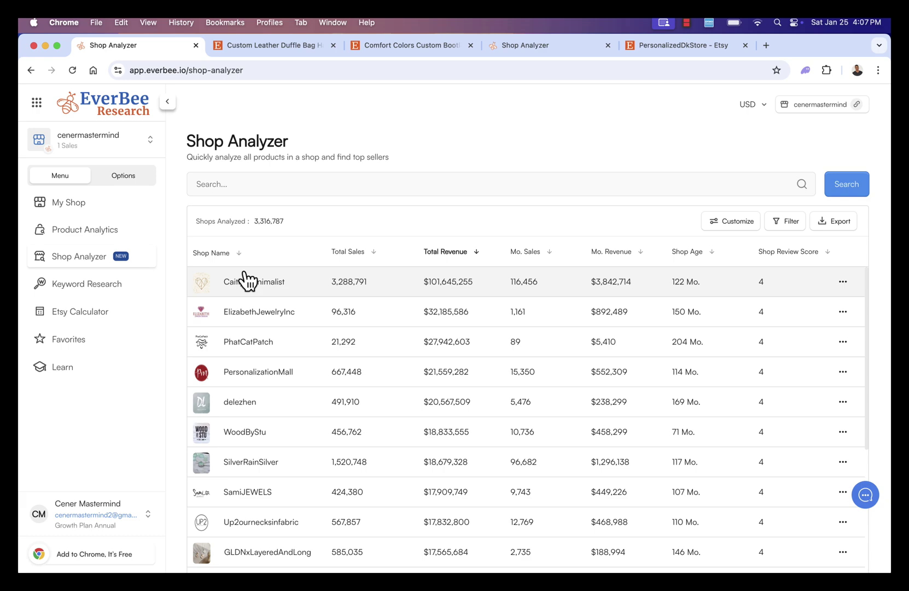
left_click(107, 292)
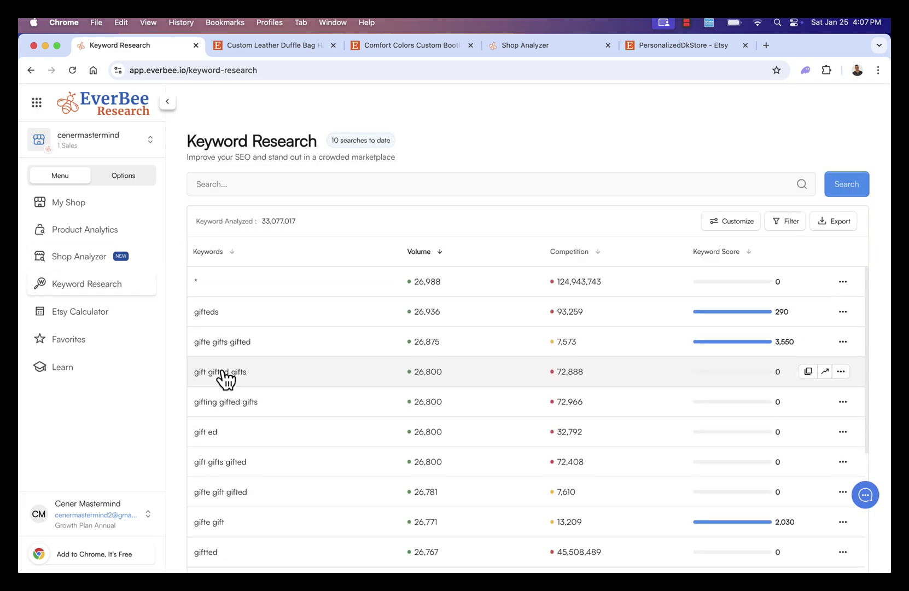
left_click(230, 183)
type("s")
key("Return")
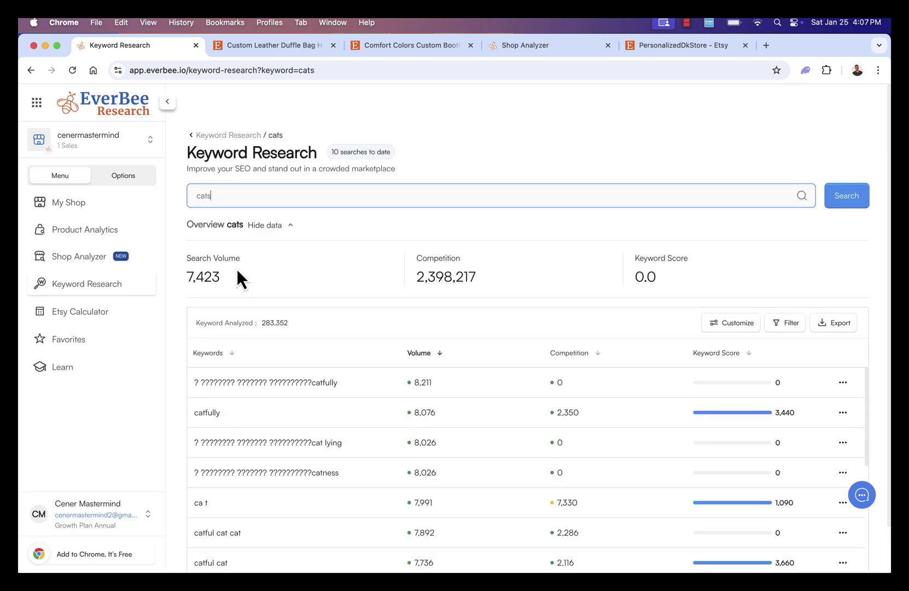
scroll(295, 361, "down", 1)
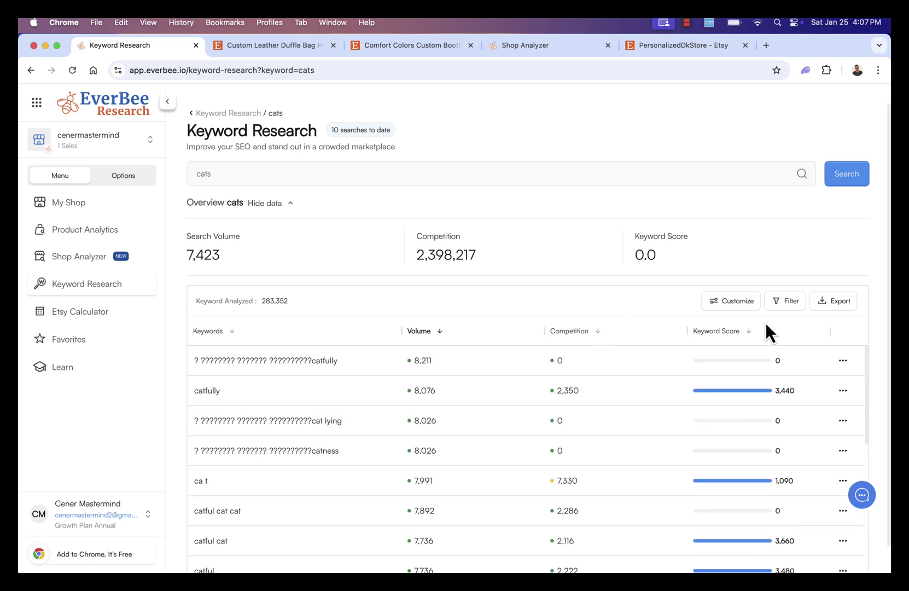
left_click(749, 334)
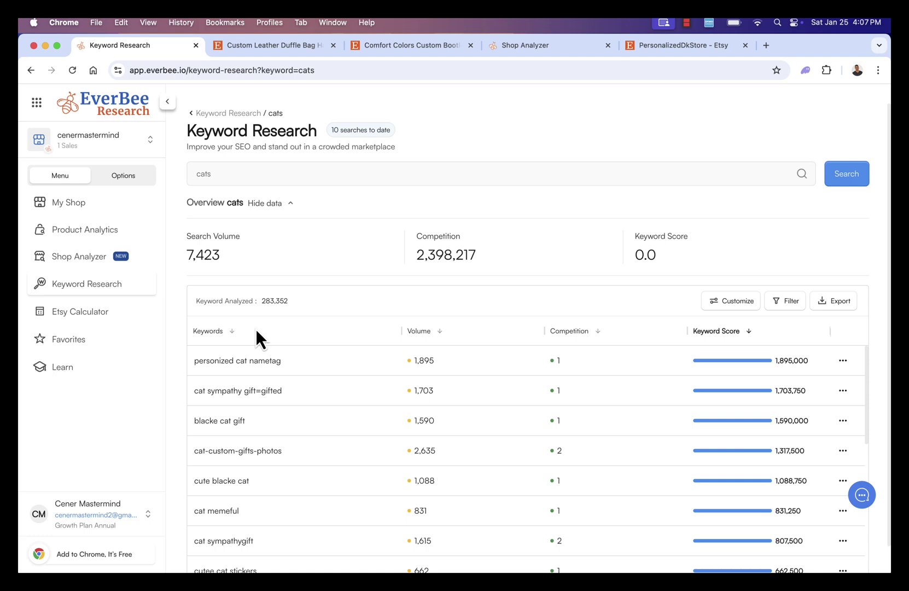
left_click(91, 314)
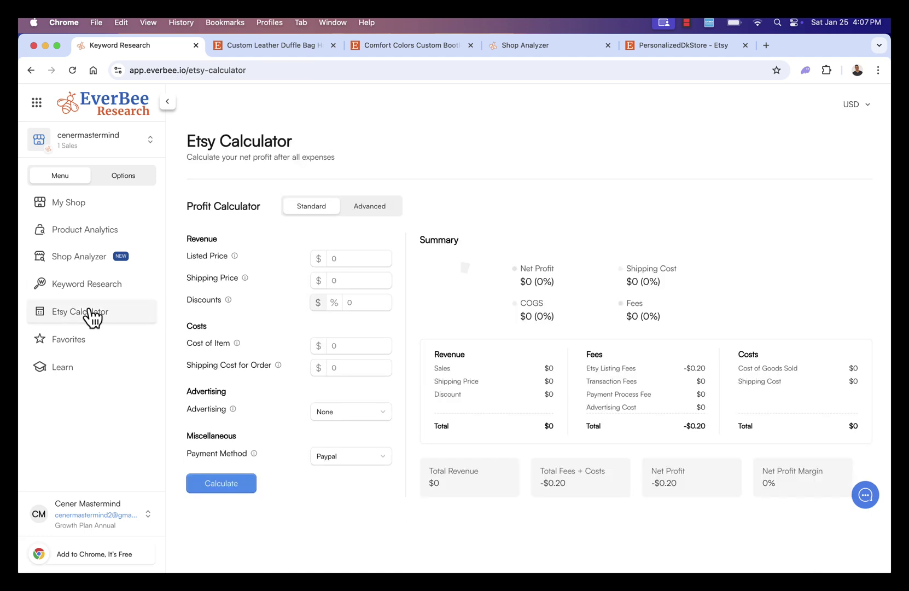
Step: Look at Favorites and the Learn videos, then return to Product Analytics ranked by monthly revenue
left_click(100, 350)
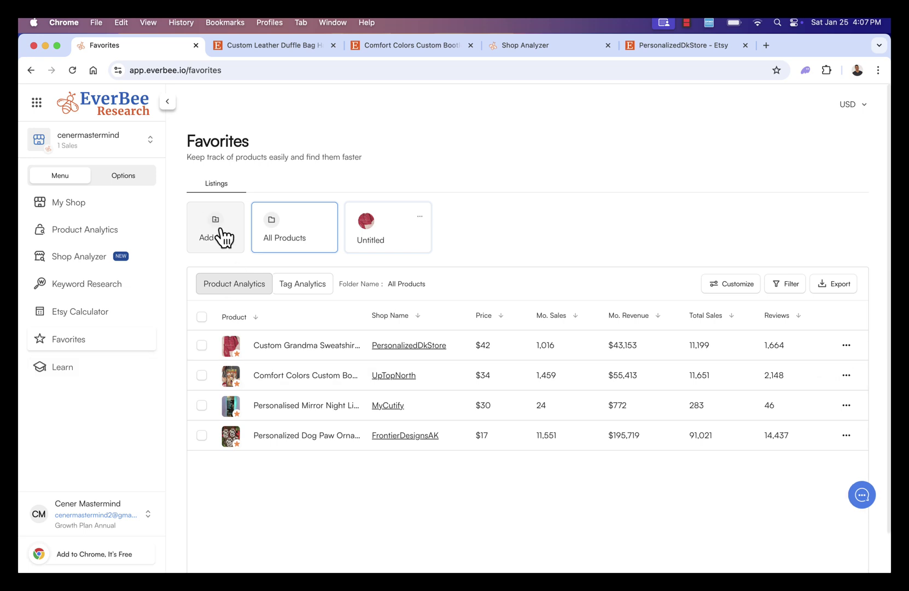
left_click(81, 369)
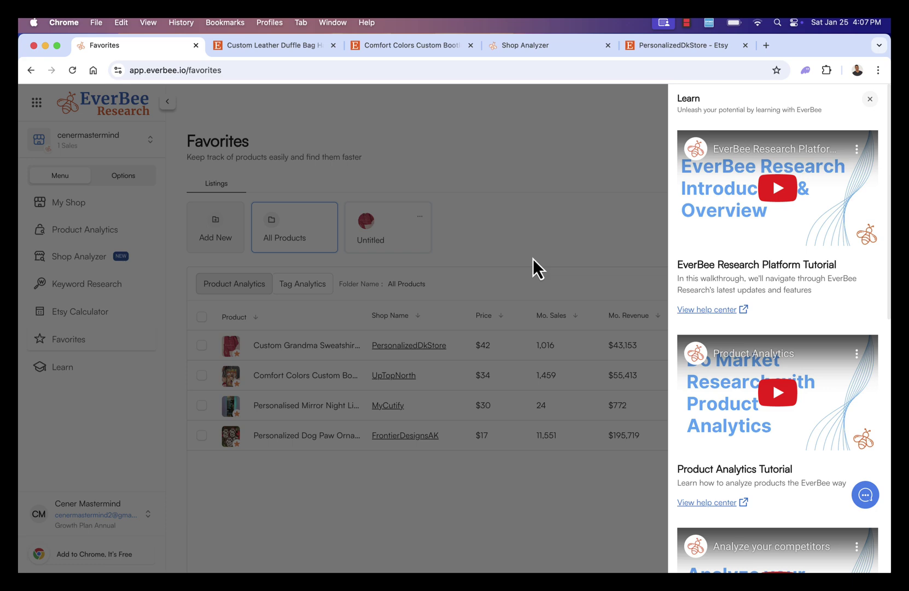
left_click(533, 259)
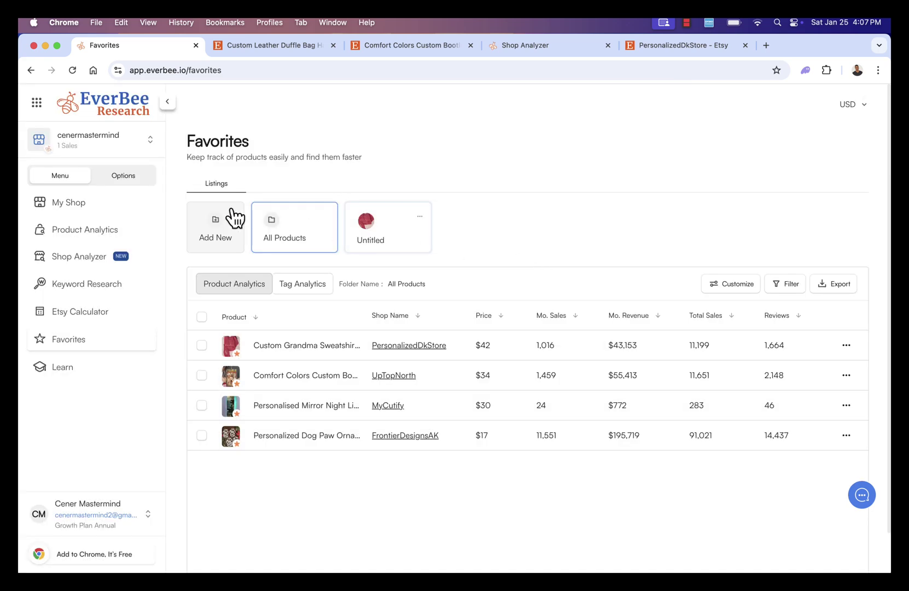
left_click(110, 235)
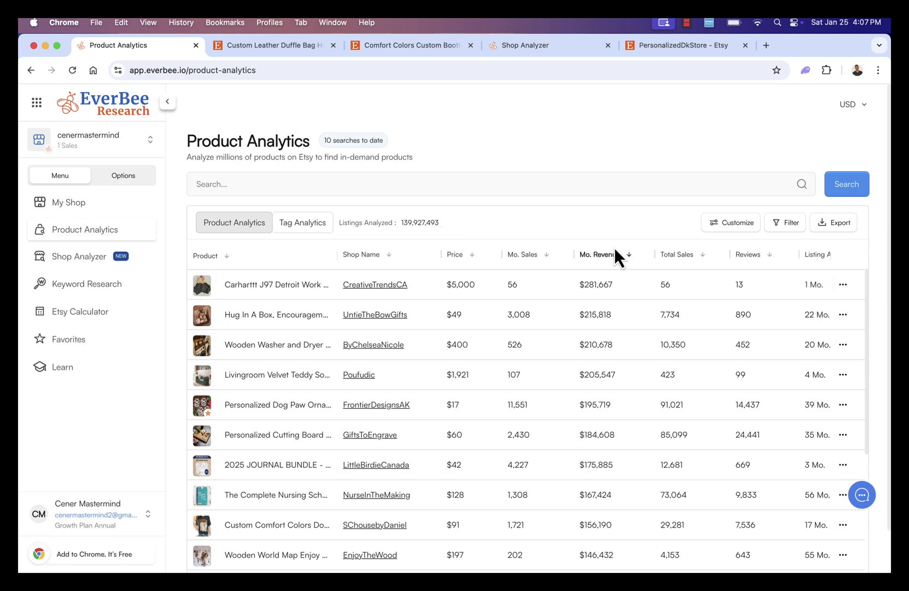
mouse_move(286, 313)
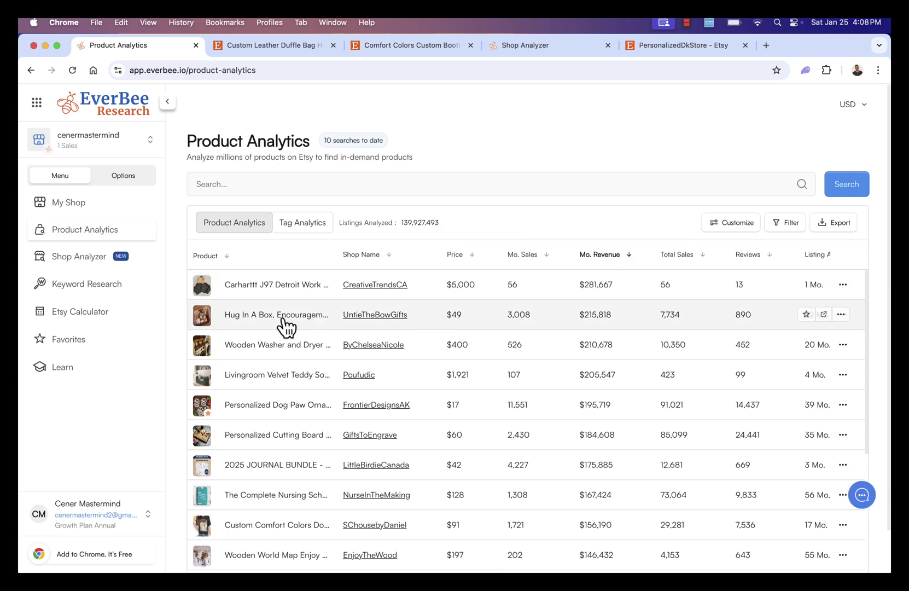
Step: Review Listing Details for the Hug In A Box, velvet teddy sofa and 2025 Journal Bundle listings
left_click(266, 321)
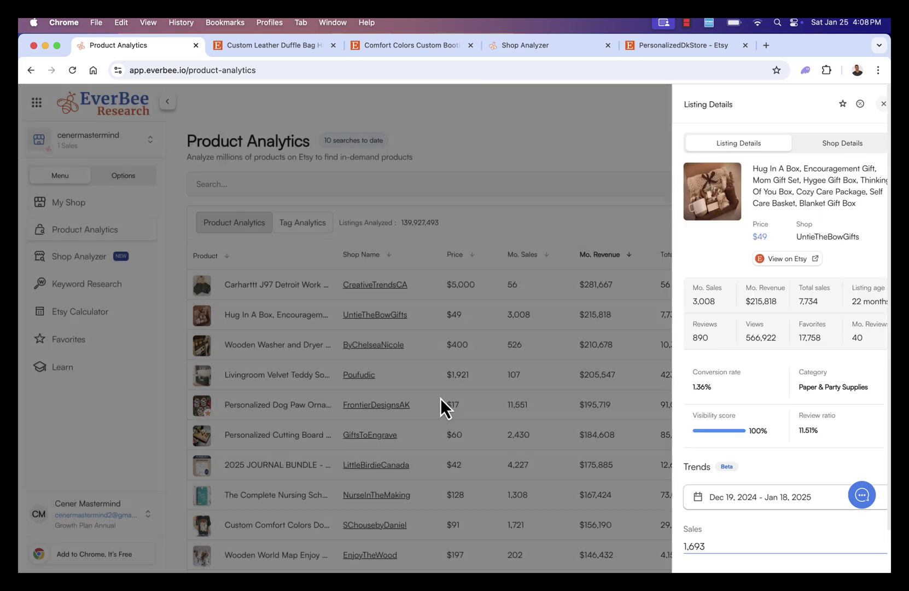
left_click(441, 399)
left_click(284, 378)
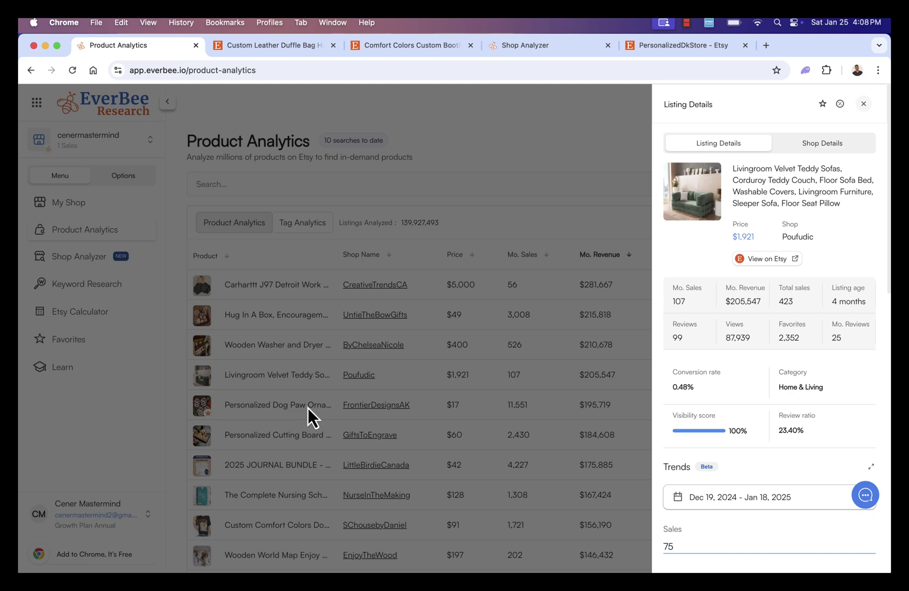
left_click(309, 408)
scroll(304, 415, "down", 2)
left_click(302, 426)
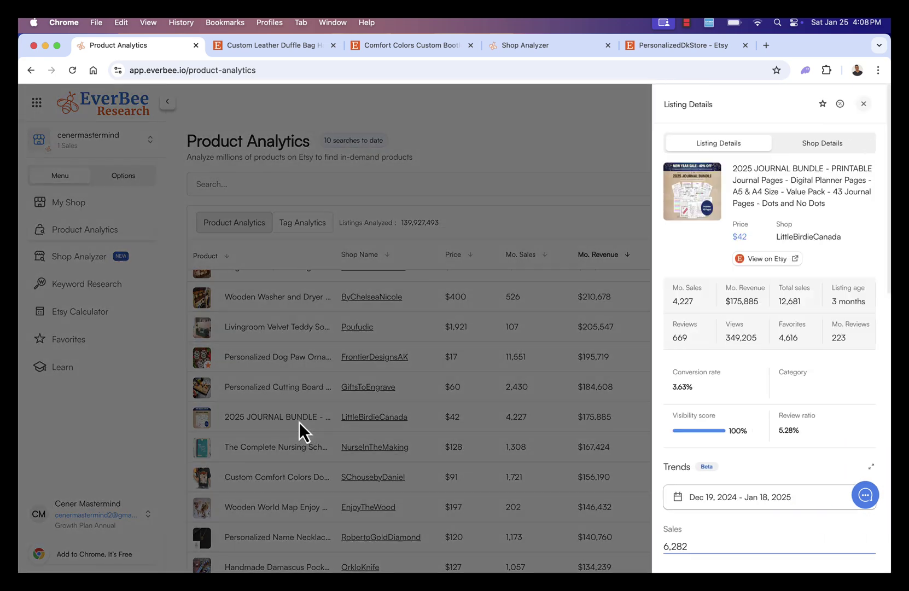
left_click(334, 414)
scroll(335, 462, "down", 3)
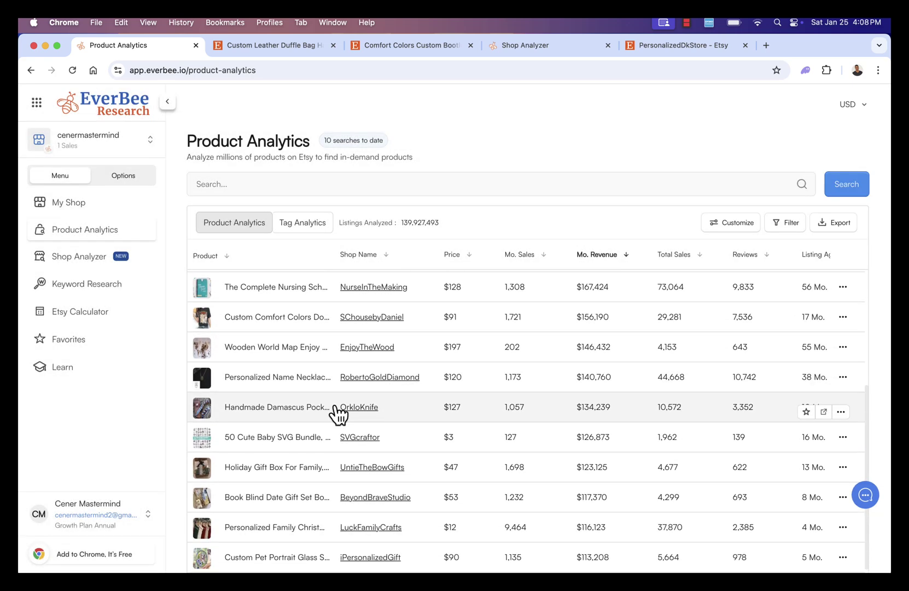
scroll(336, 462, "up", 5)
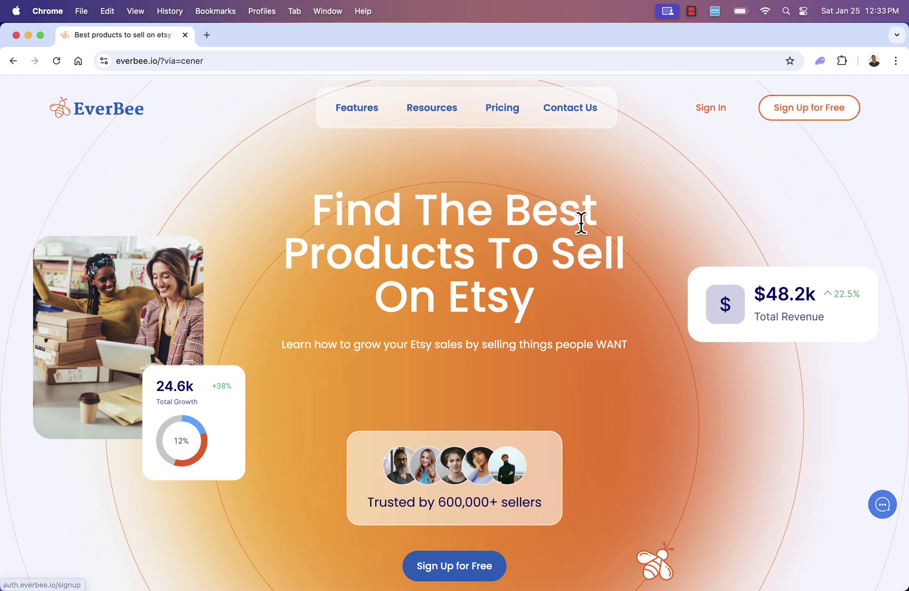
scroll(580, 225, "down", 3)
scroll(579, 226, "down", 4)
scroll(580, 226, "down", 4)
scroll(580, 226, "down", 3)
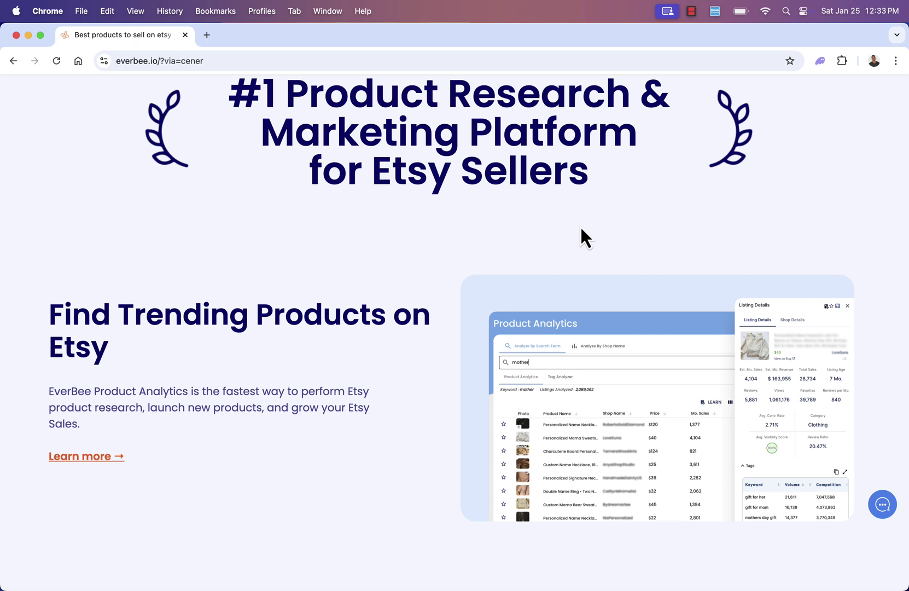
scroll(351, 290, "up", 3)
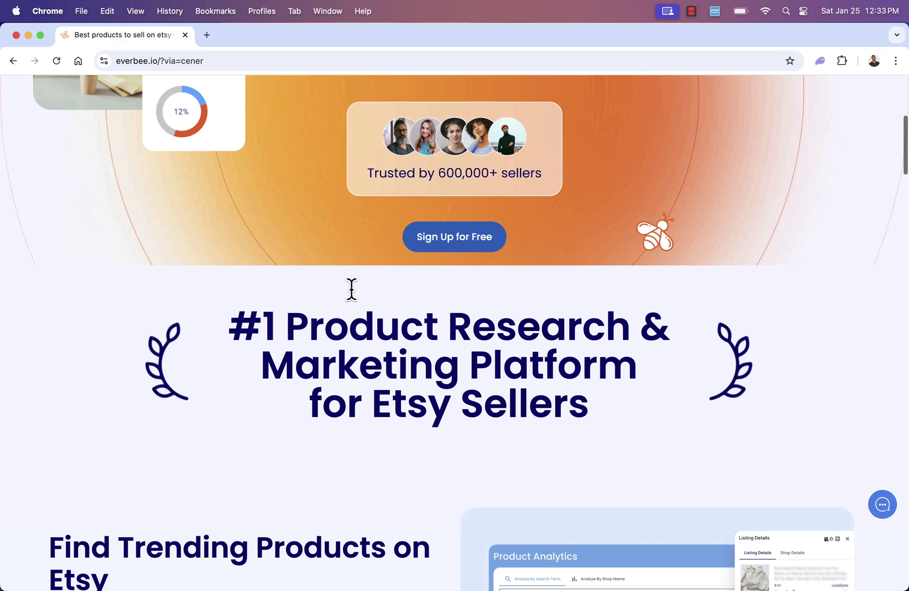
scroll(352, 290, "up", 5)
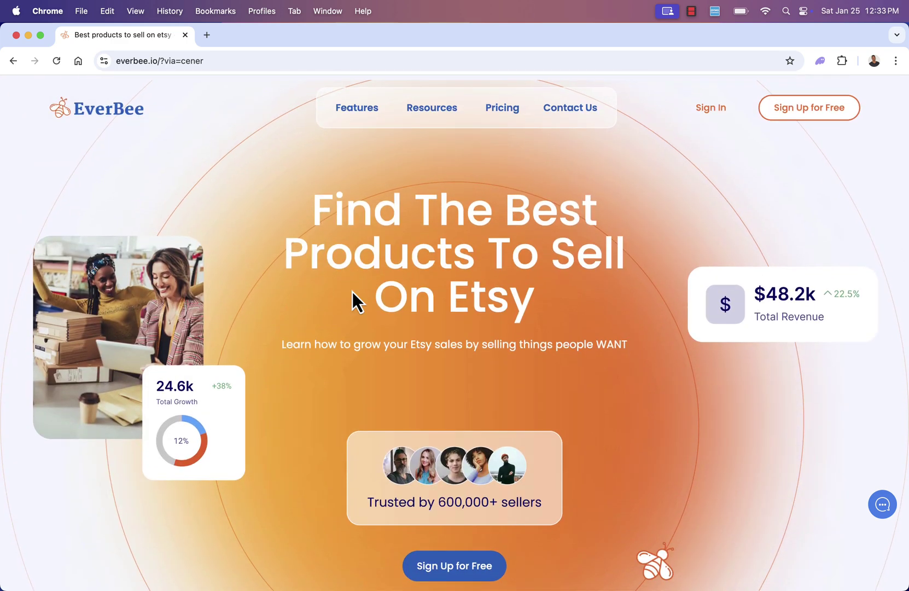